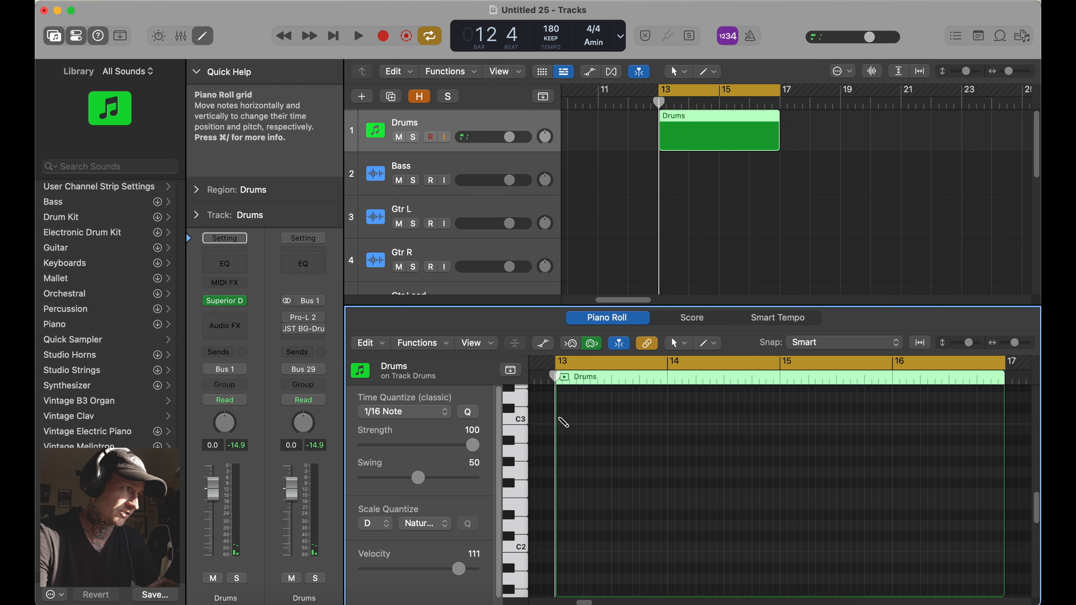
# Step: Place eight C3 notes in the Drums region, one every two beats from bar 13 through bar 16
pyautogui.click(559, 419)
pyautogui.click(614, 419)
pyautogui.click(672, 419)
pyautogui.click(727, 419)
pyautogui.click(784, 419)
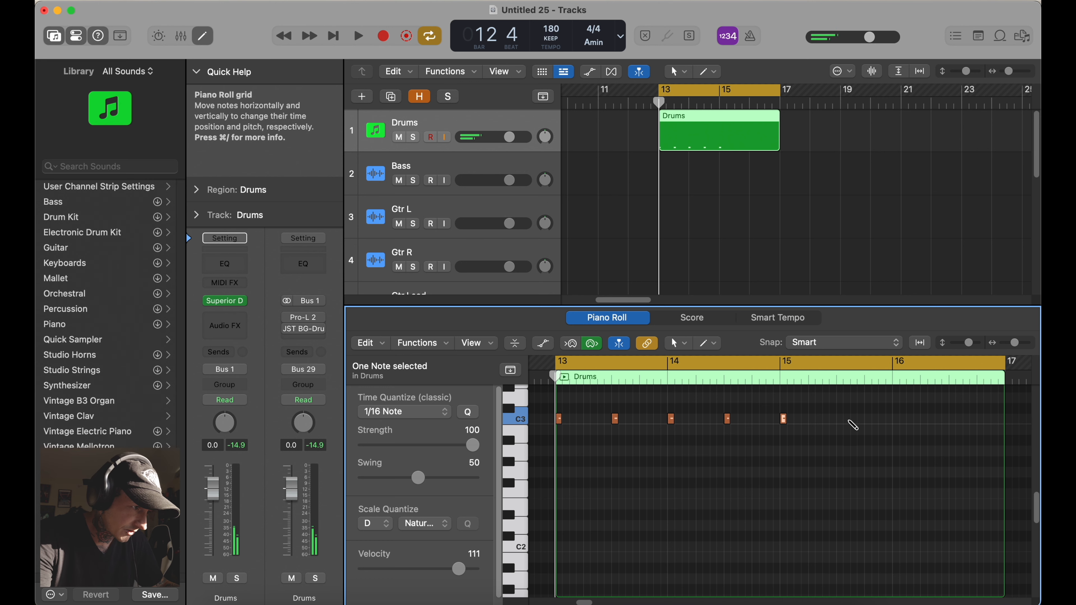
pyautogui.click(840, 420)
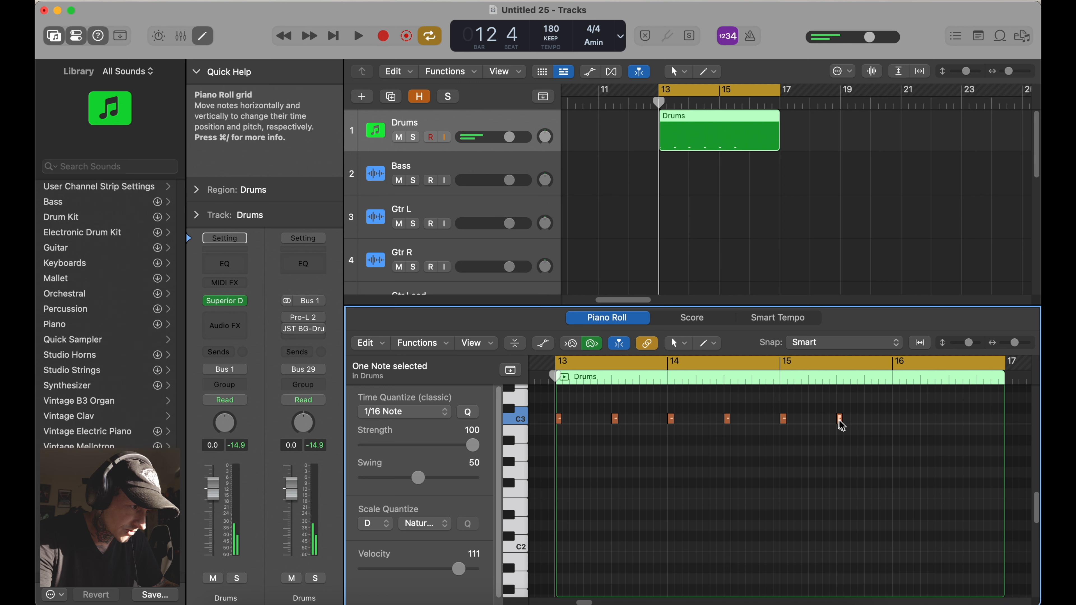
pyautogui.click(896, 419)
pyautogui.click(960, 419)
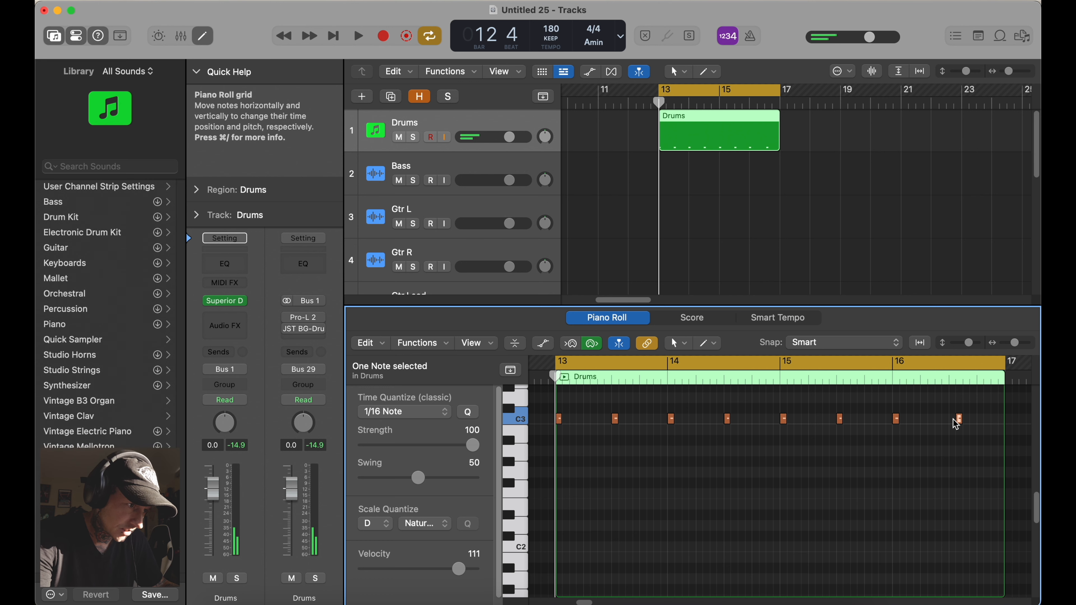
pyautogui.moveTo(962, 422); pyautogui.dragTo(953, 422)
# Step: Start loop playback and move all eight C3 notes down to A#2
pyautogui.press('space')
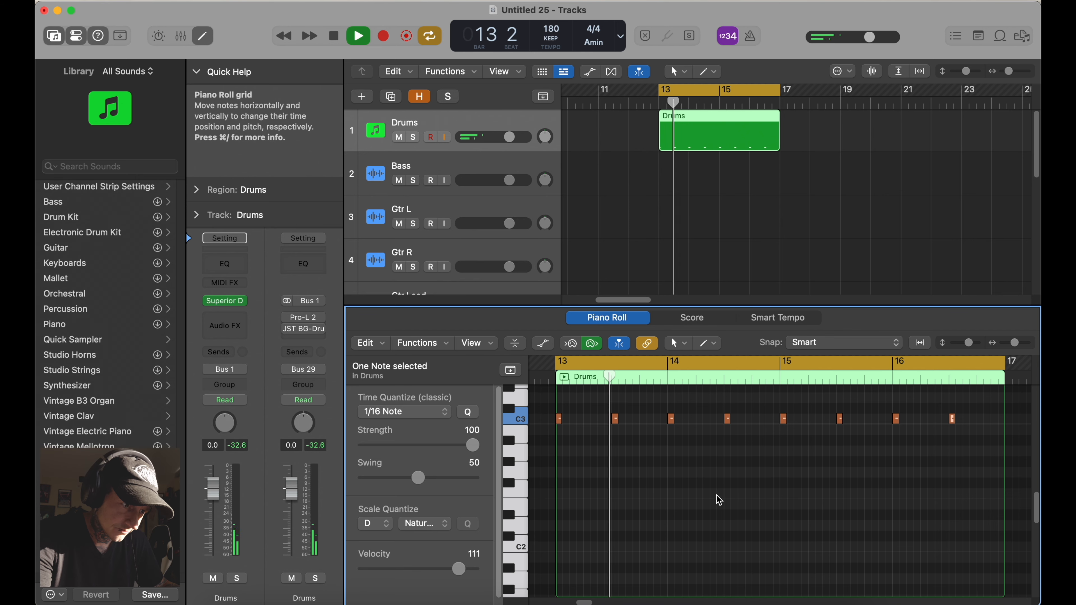
pyautogui.scroll(2, 688, 501)
pyautogui.moveTo(973, 459); pyautogui.dragTo(551, 464)
pyautogui.moveTo(617, 462)
pyautogui.mouseDown()
pyautogui.moveTo(619, 453)
pyautogui.moveTo(618, 482)
pyautogui.mouseUp()
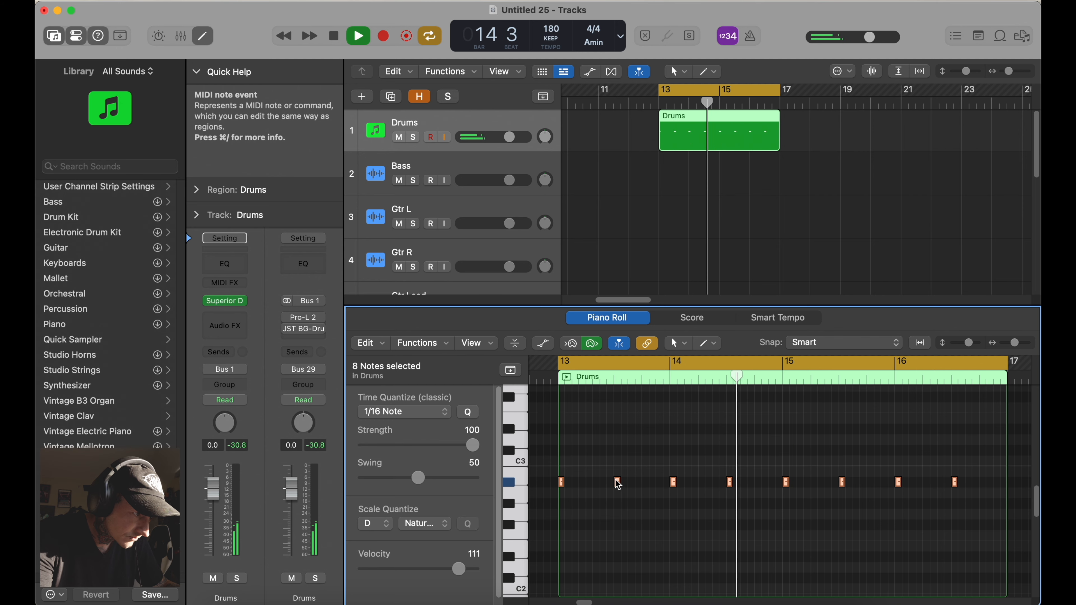
# Step: Enlarge the Piano Roll and add C#1 snare notes at the start of bars 14 and 16
pyautogui.moveTo(652, 305); pyautogui.dragTo(652, 124)
pyautogui.click(673, 524)
pyautogui.click(899, 523)
# Step: Add B0 kicks at bars 13 and 15, plus a B0–C1–B0 sixteenth-note burst on beat 3 of bar 14, and play the loop
pyautogui.scroll(-3, 561, 451)
pyautogui.click(561, 451)
pyautogui.click(786, 451)
pyautogui.click(730, 451)
pyautogui.click(736, 440)
pyautogui.click(744, 450)
pyautogui.press('space')
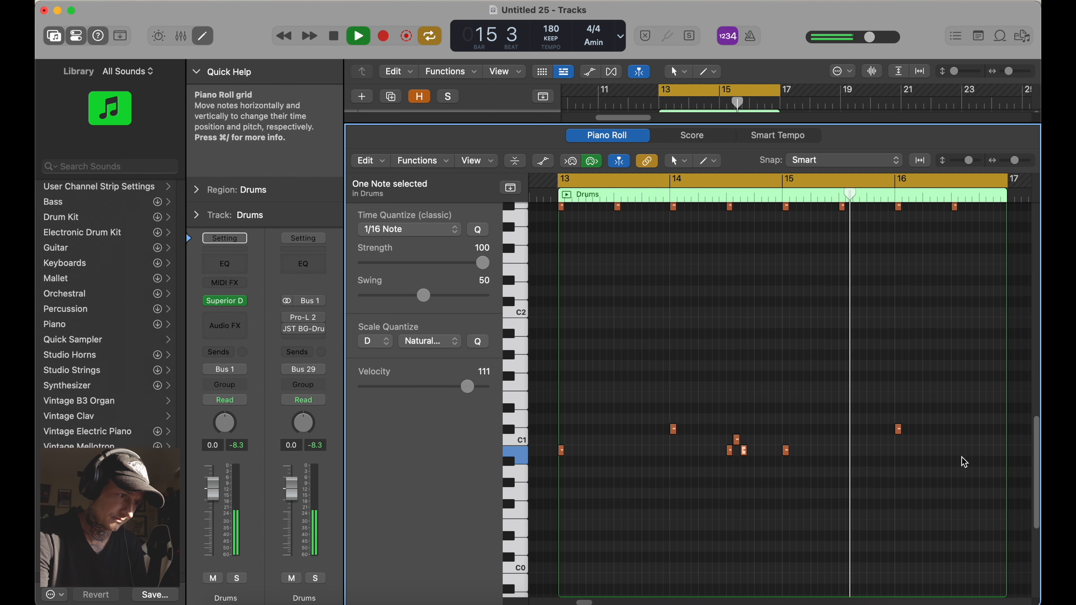
# Step: Add a B0–C1–B0 sixteenth-note burst from beat 2 of bar 16, a C1 note on beat 3 and a B0 note on beat 4
pyautogui.click(938, 453)
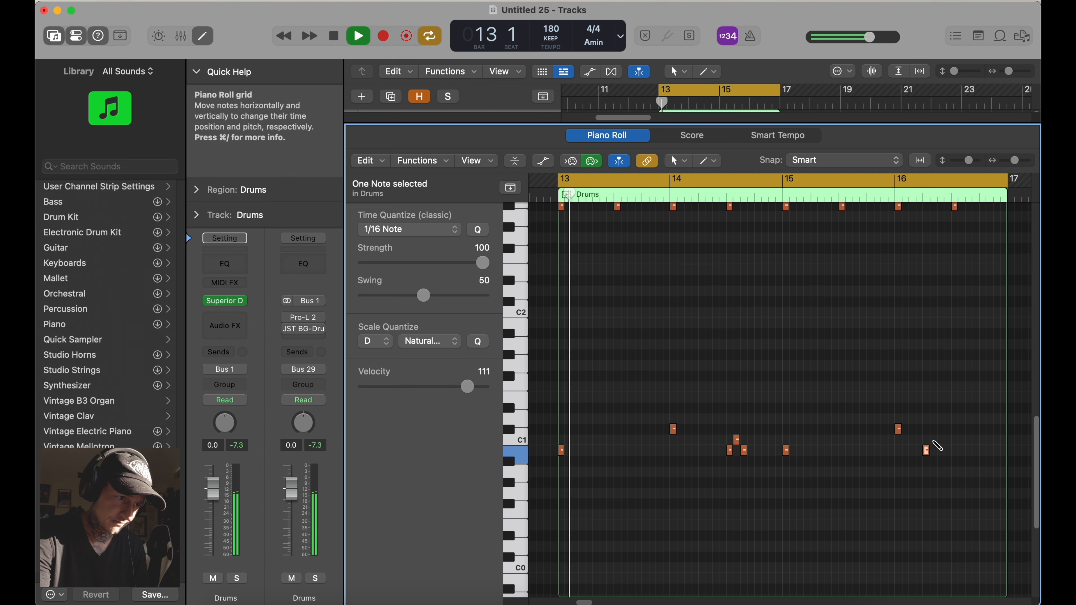
pyautogui.click(933, 441)
pyautogui.click(940, 451)
pyautogui.click(954, 440)
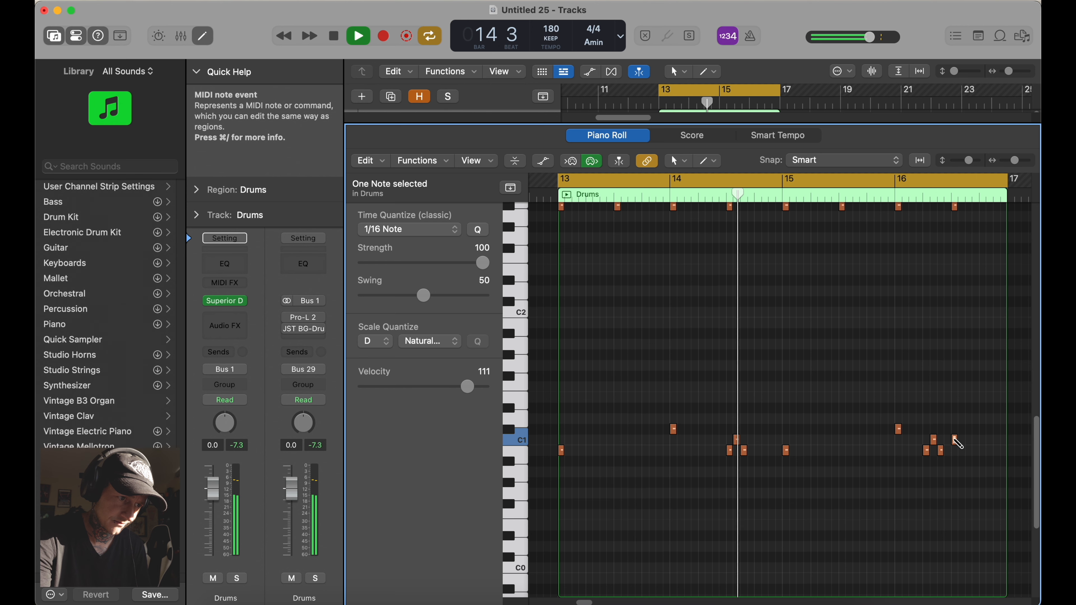
pyautogui.click(969, 450)
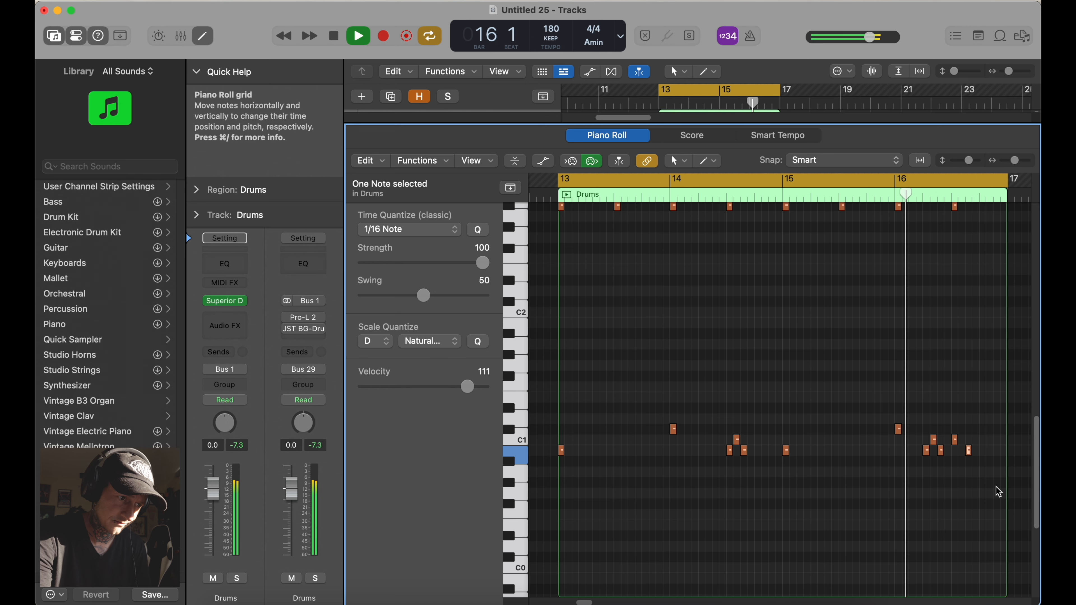
pyautogui.moveTo(971, 452); pyautogui.dragTo(984, 451)
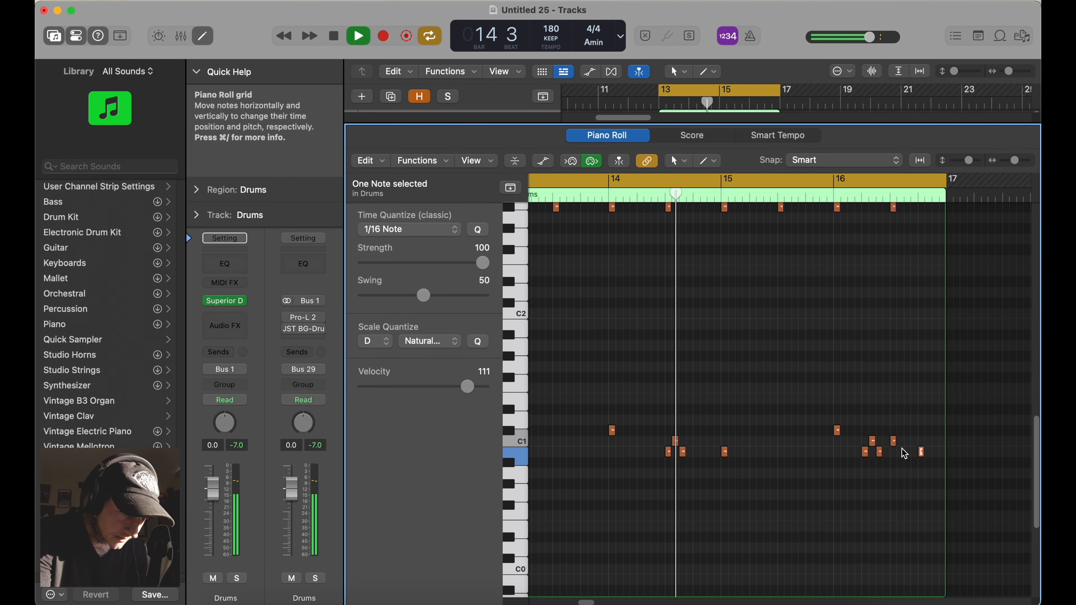
# Step: Shift bar 16's beat-3 C1 note one sixteenth earlier, fill up to bar 17 with alternating B0 and C1 sixteenths, and stop playback
pyautogui.moveTo(894, 442); pyautogui.dragTo(888, 443)
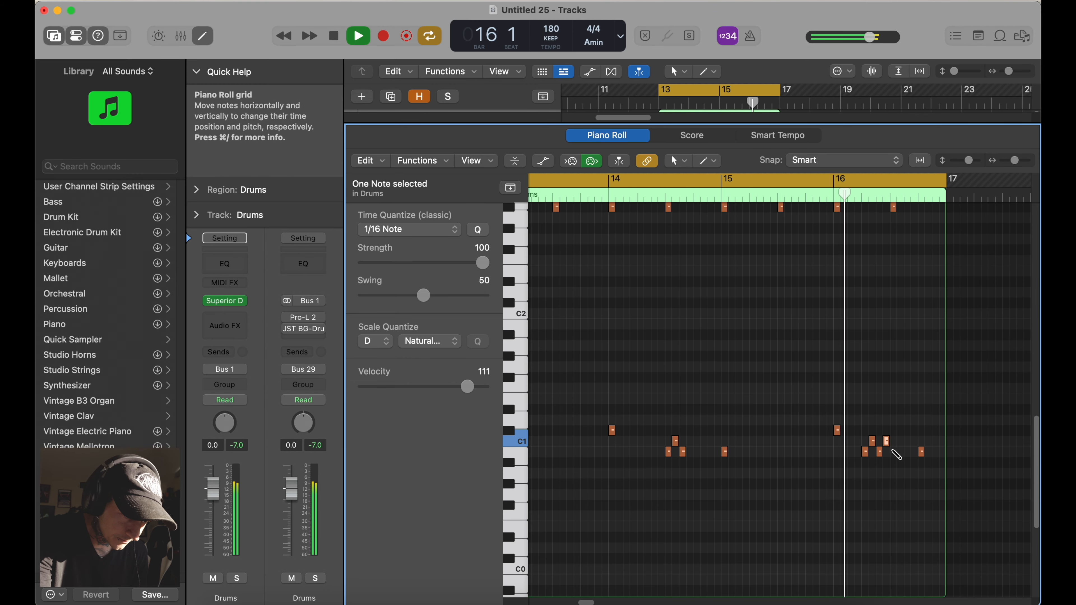
pyautogui.click(893, 451)
pyautogui.click(899, 442)
pyautogui.click(910, 453)
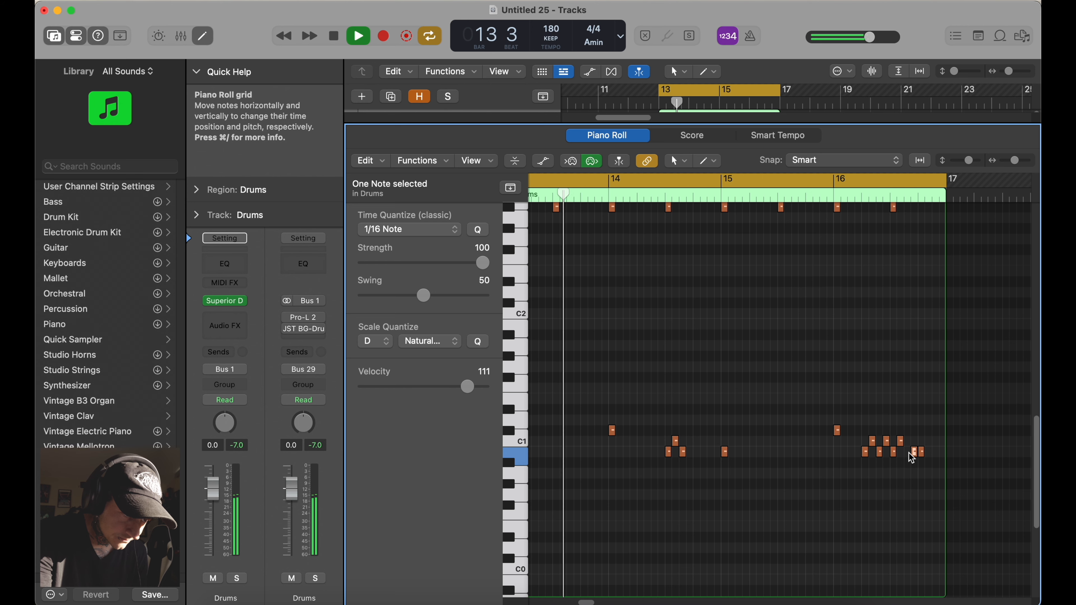
pyautogui.moveTo(915, 453); pyautogui.dragTo(908, 452)
pyautogui.click(912, 441)
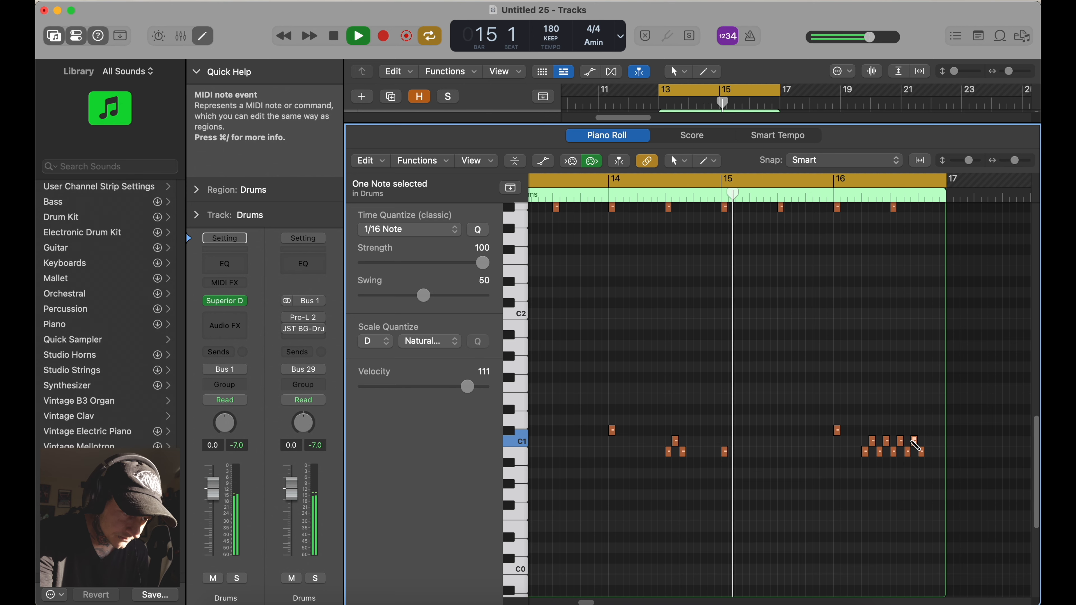
pyautogui.click(929, 441)
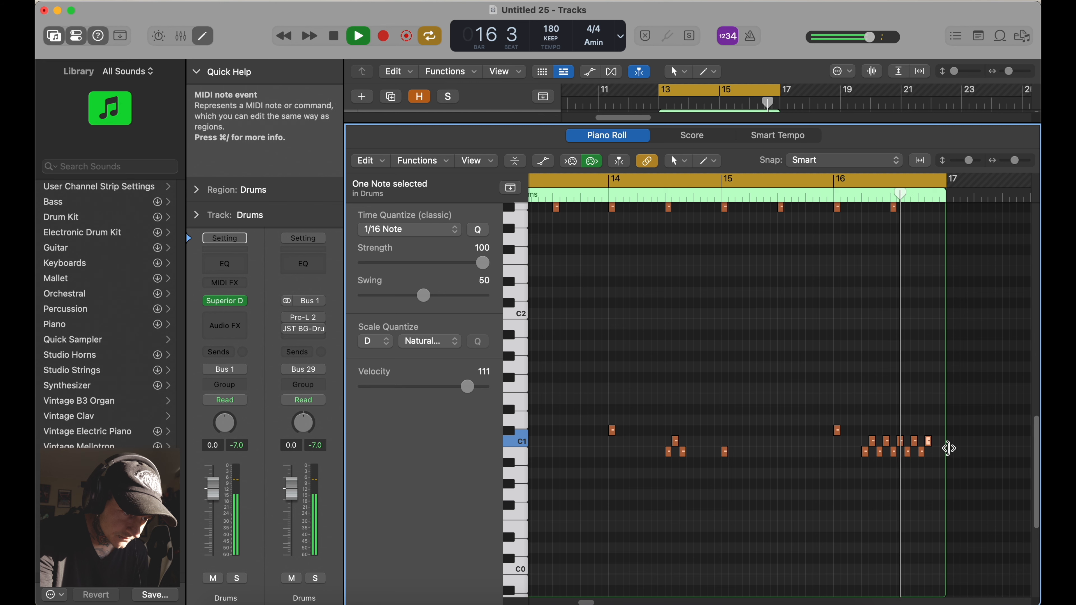
pyautogui.click(935, 451)
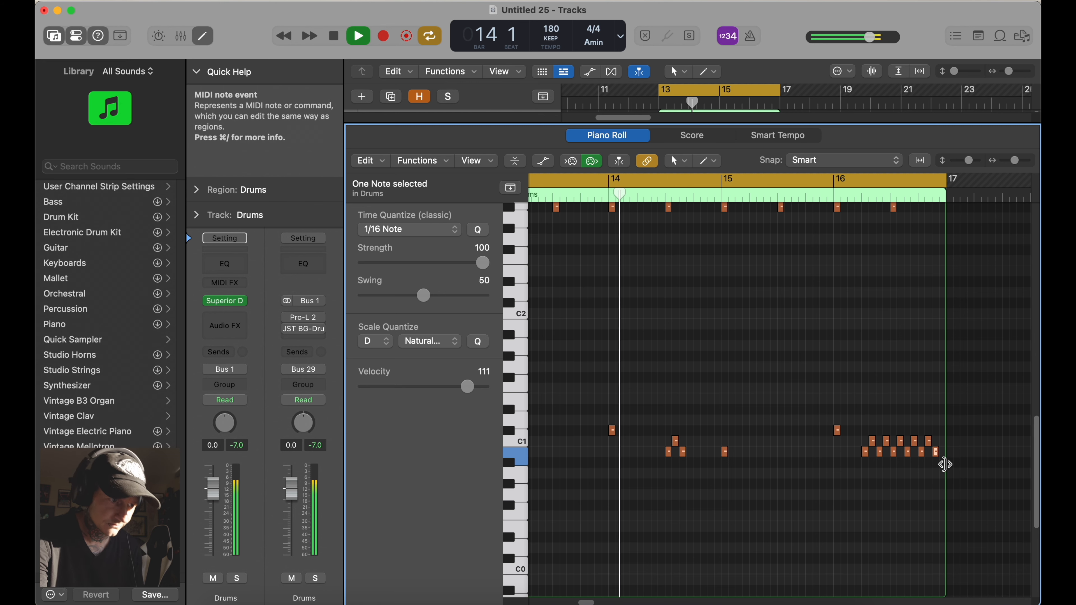
pyautogui.click(944, 442)
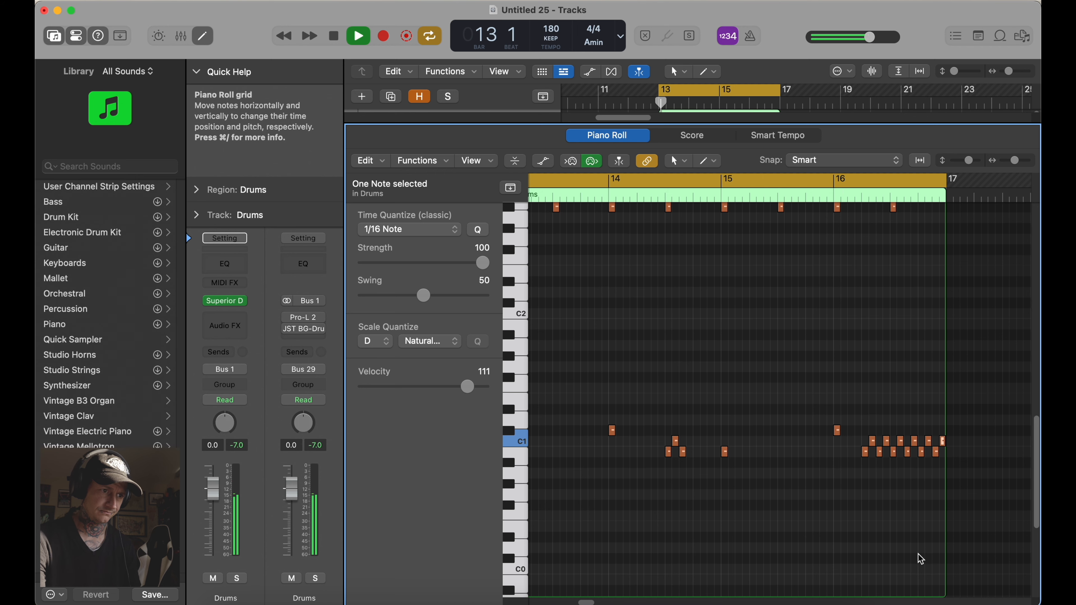
pyautogui.scroll(-5, 918, 555)
pyautogui.hscroll(-6, 919, 554)
pyautogui.scroll(1, 919, 554)
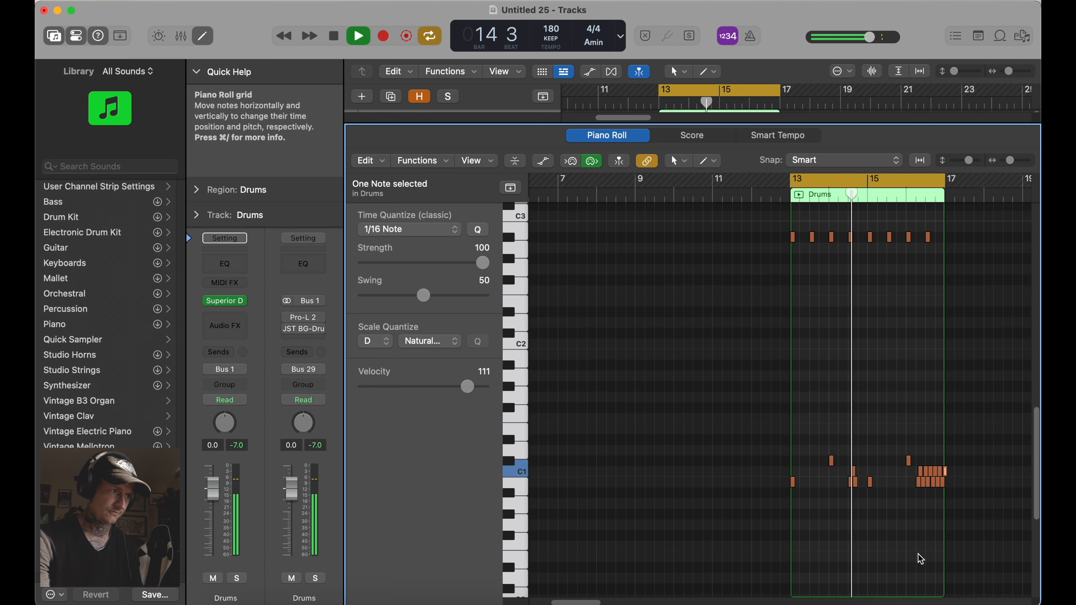
pyautogui.press('space')
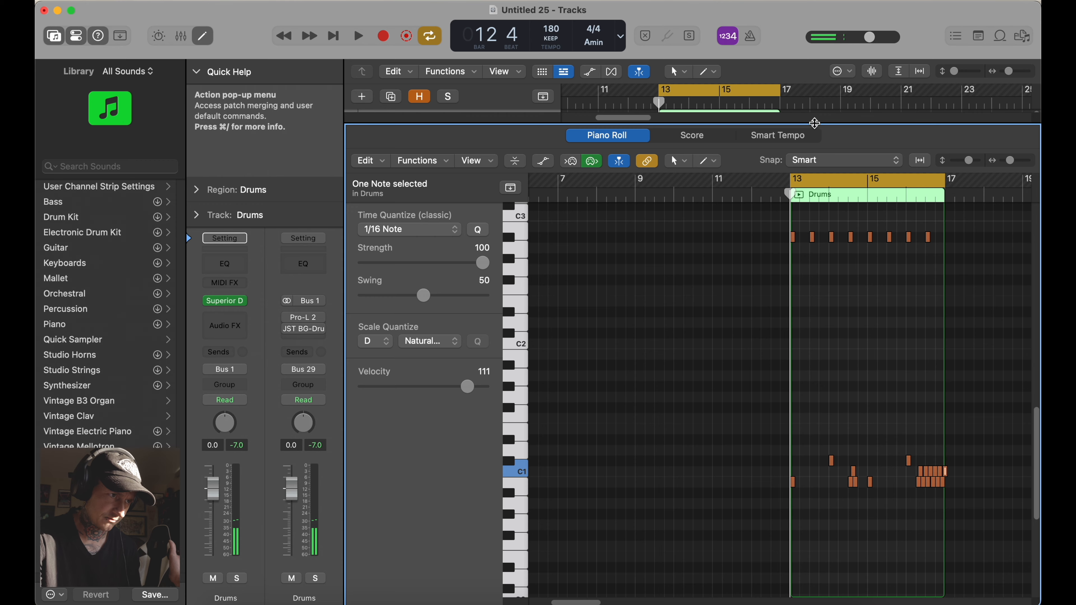
# Step: Select all notes in the Drums region and apply the Random Velocity MIDI transform with limits of 105 and 127
pyautogui.moveTo(815, 123); pyautogui.dragTo(775, 269)
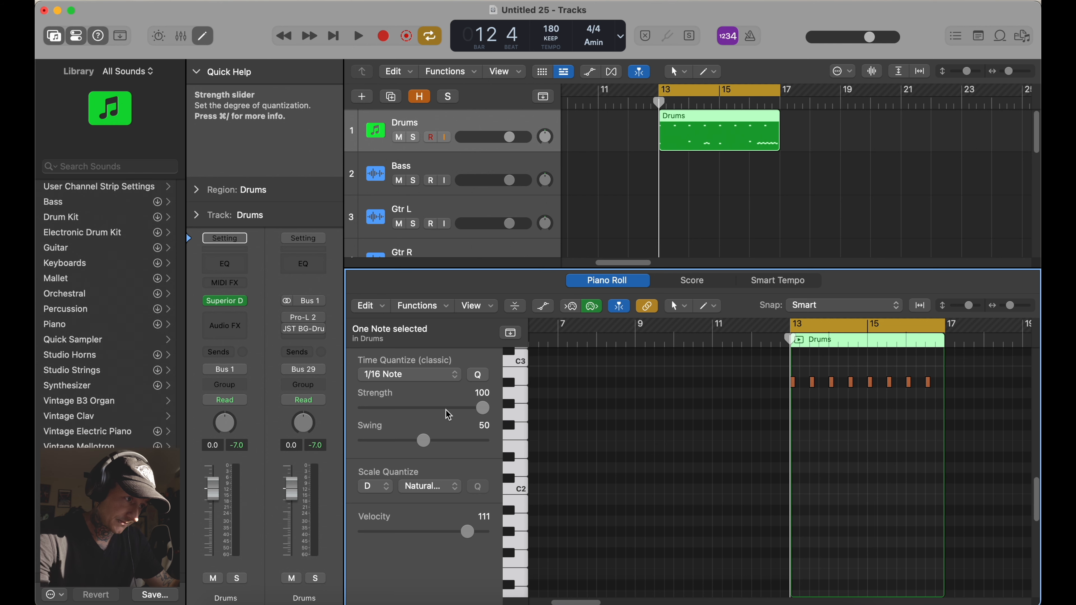
pyautogui.click(707, 143)
pyautogui.click(852, 449)
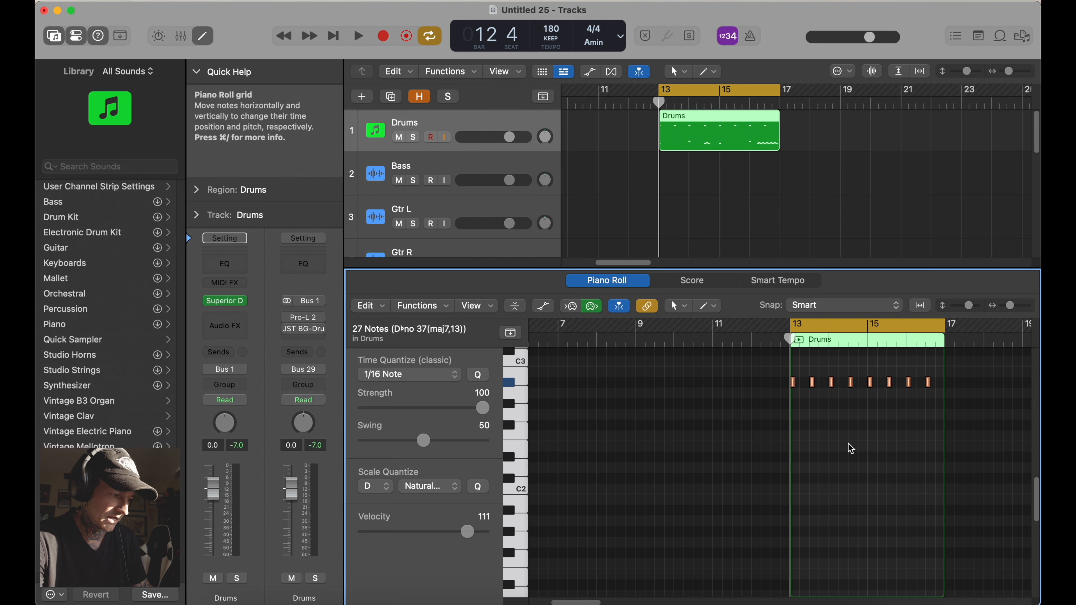
pyautogui.scroll(10, 863, 413)
pyautogui.scroll(-13, 862, 414)
pyautogui.scroll(1, 862, 413)
pyautogui.hscroll(3, 861, 413)
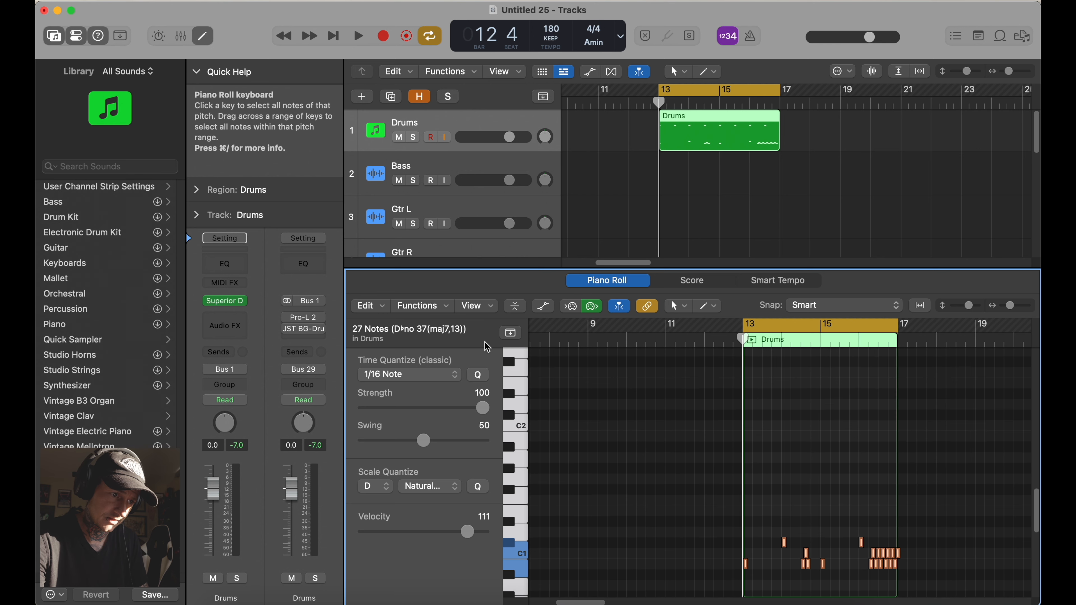
pyautogui.click(418, 306)
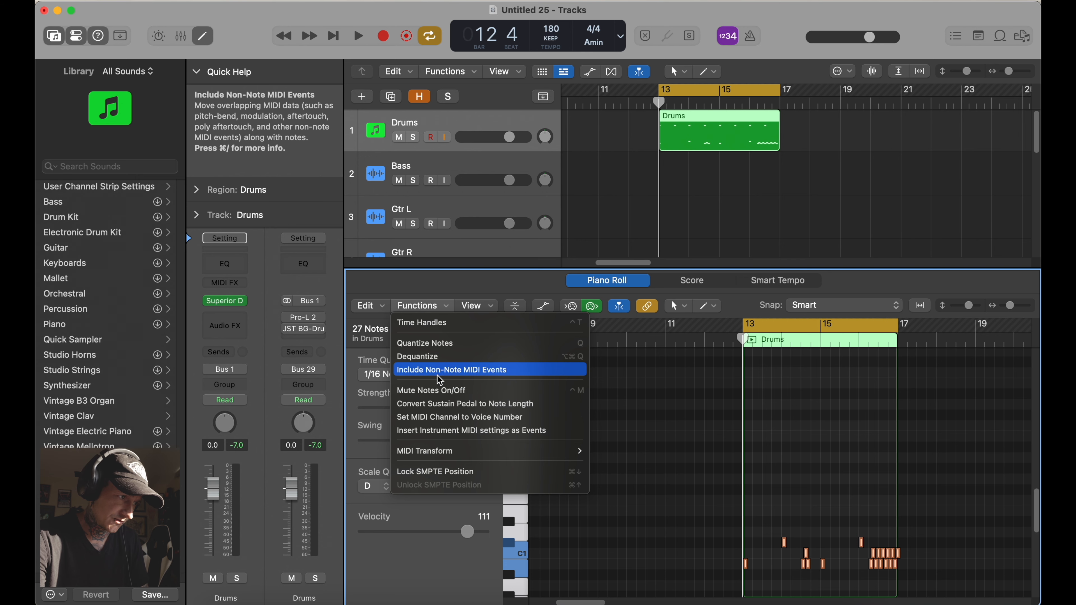
pyautogui.moveTo(473, 452)
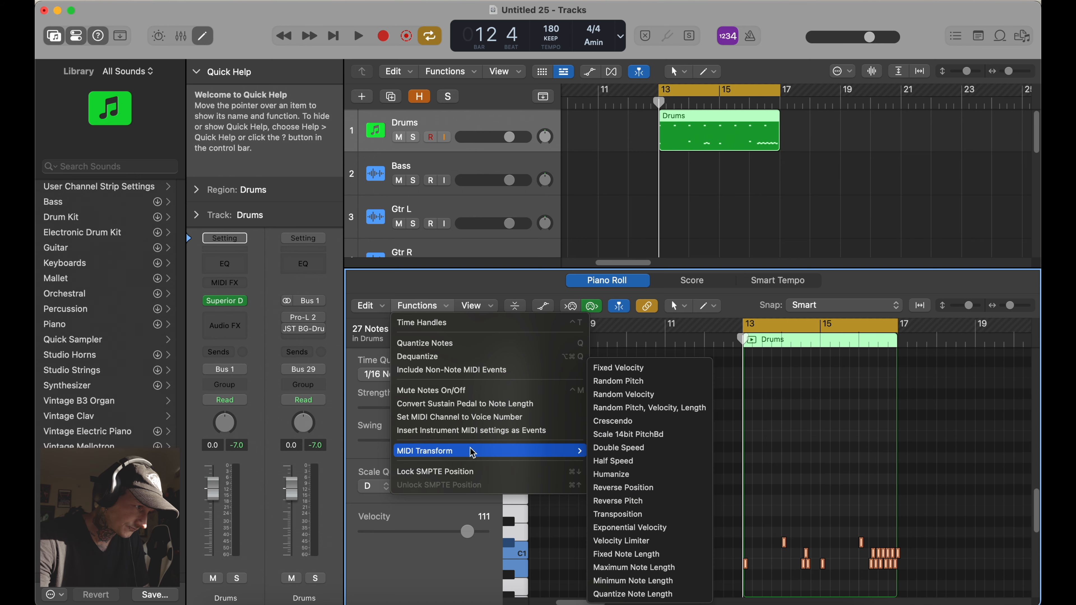
pyautogui.click(673, 395)
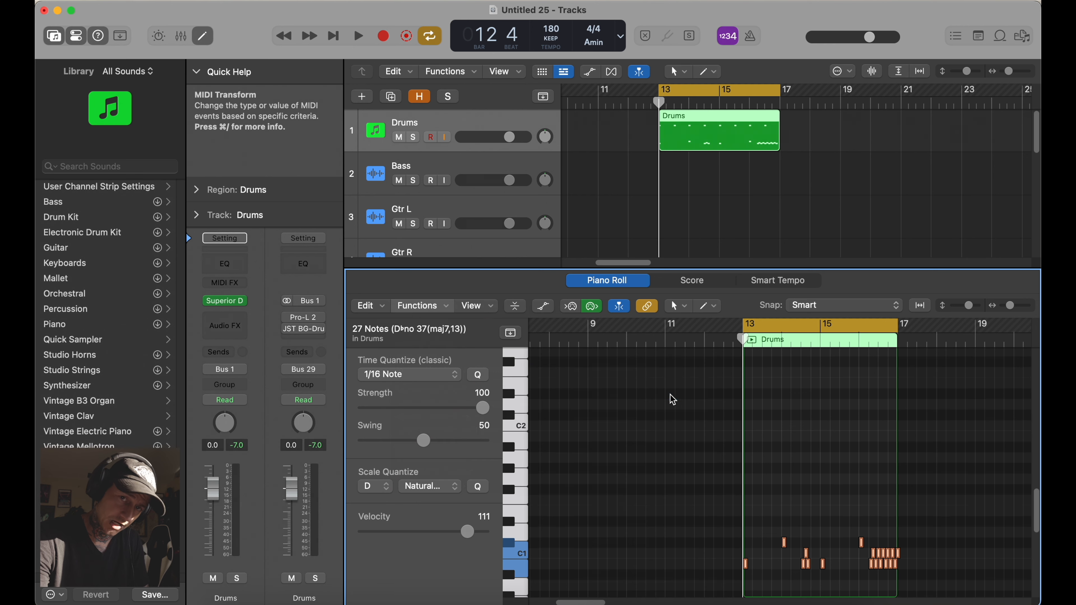
pyautogui.moveTo(633, 289)
pyautogui.mouseDown()
pyautogui.moveTo(633, 315)
pyautogui.moveTo(636, 268)
pyautogui.mouseUp()
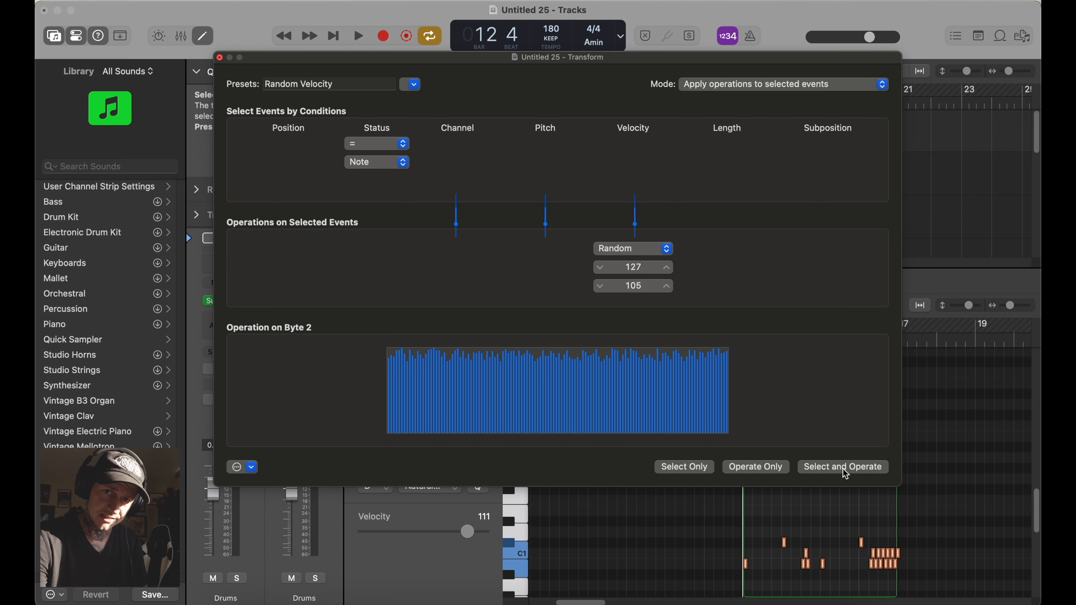
pyautogui.click(219, 57)
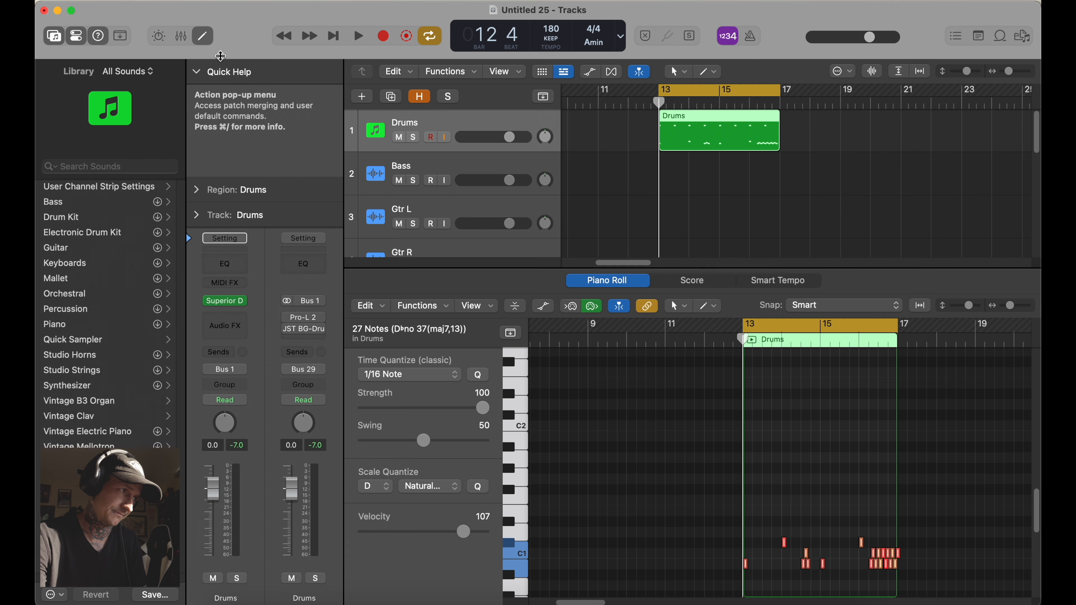
# Step: Play back the pattern, undo the velocity randomization, and copy the Drums region to bar 17
pyautogui.press('space')
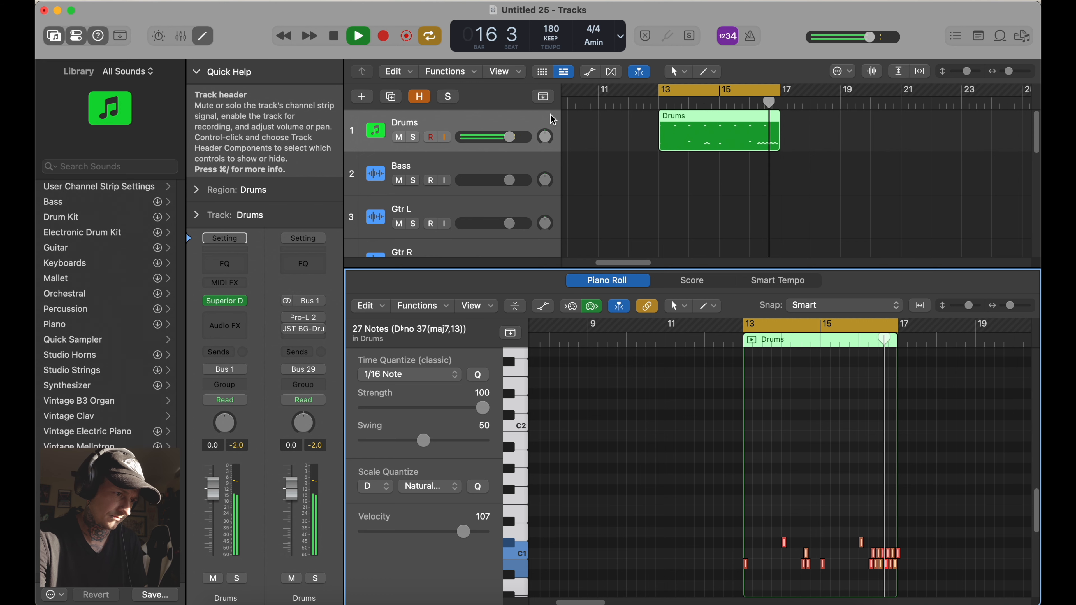
pyautogui.press('space')
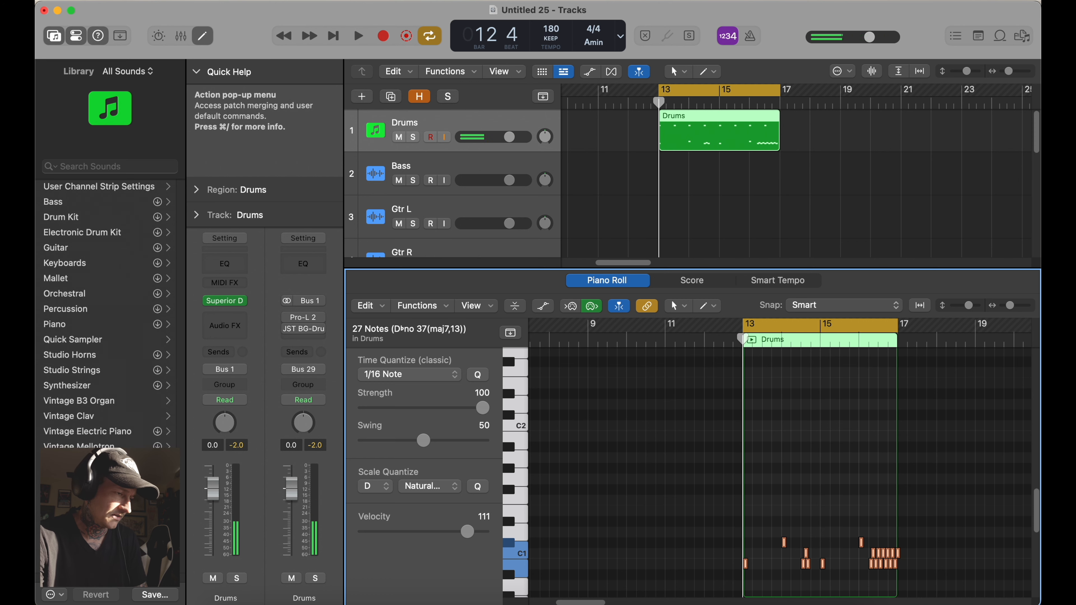
pyautogui.moveTo(714, 123); pyautogui.dragTo(835, 132)
pyautogui.click(716, 127)
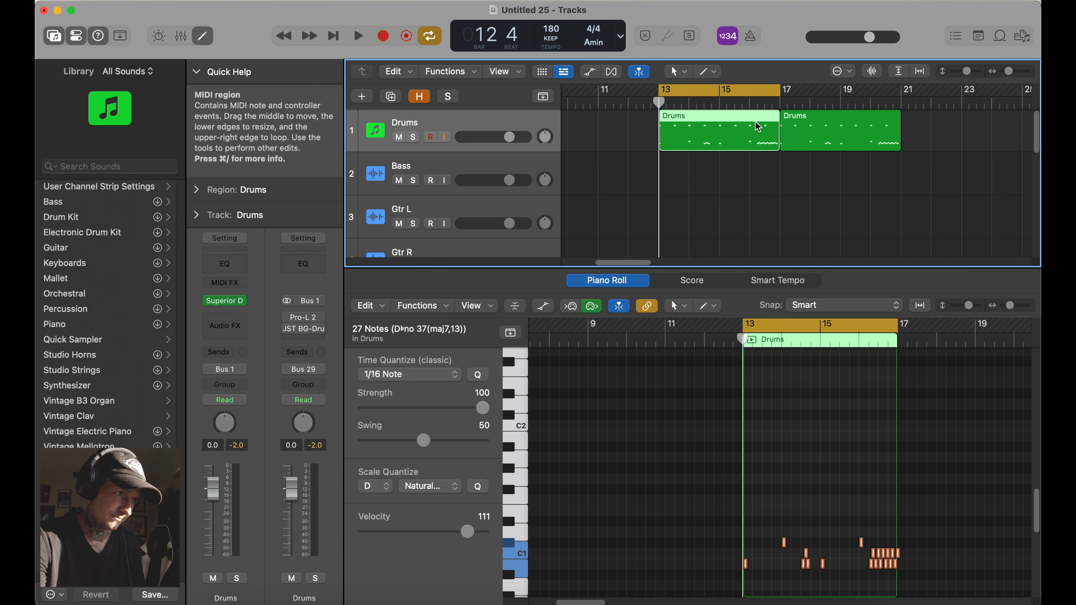
# Step: Randomize the velocities of all notes in the copied Drums region at bar 17 between 105 and 127
pyautogui.click(839, 128)
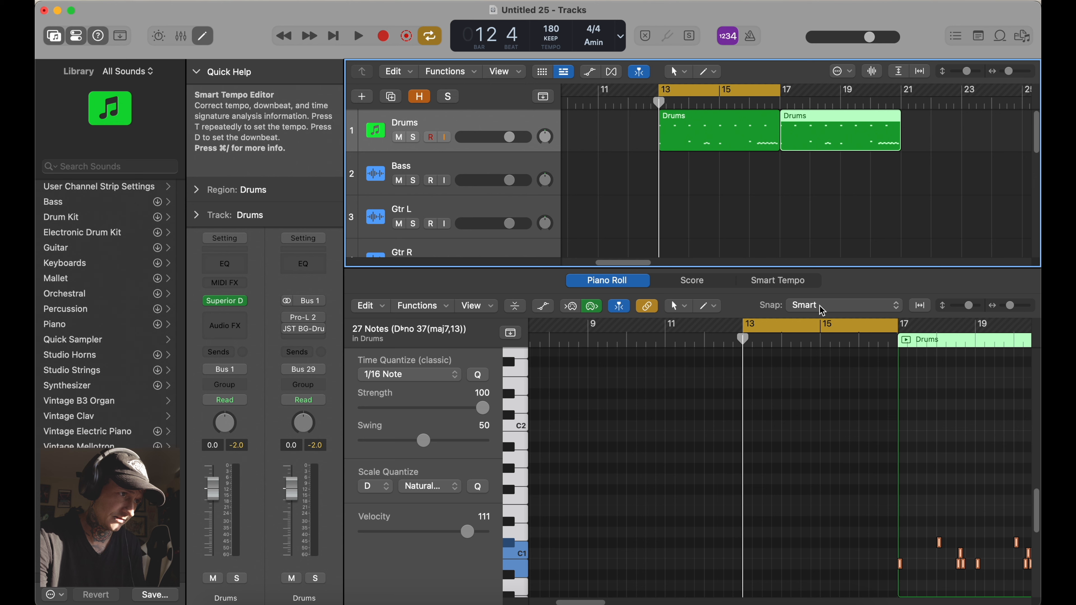
pyautogui.click(963, 472)
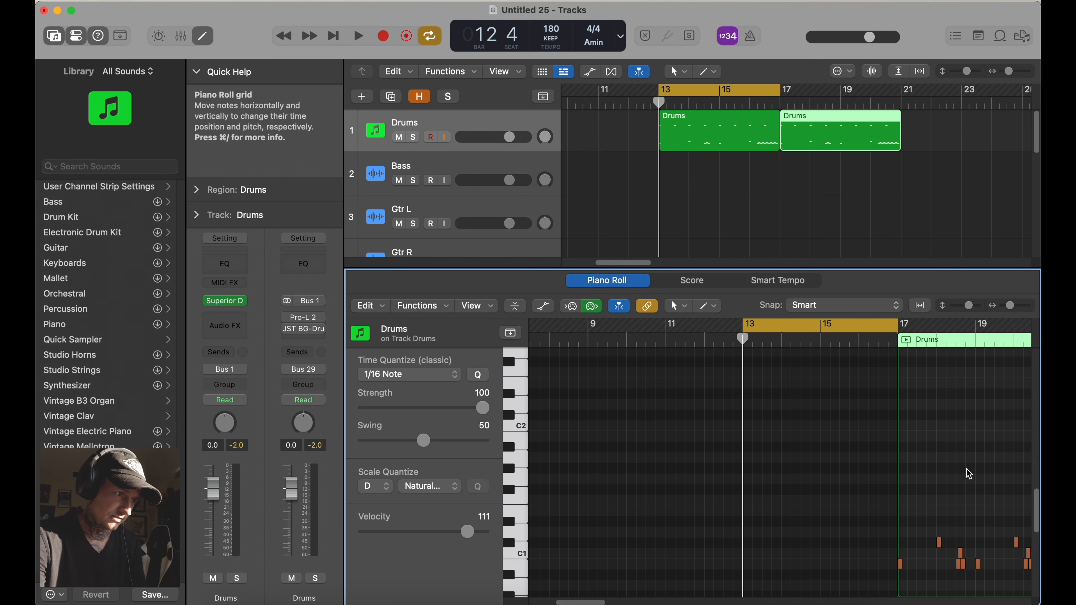
pyautogui.press('super+a')
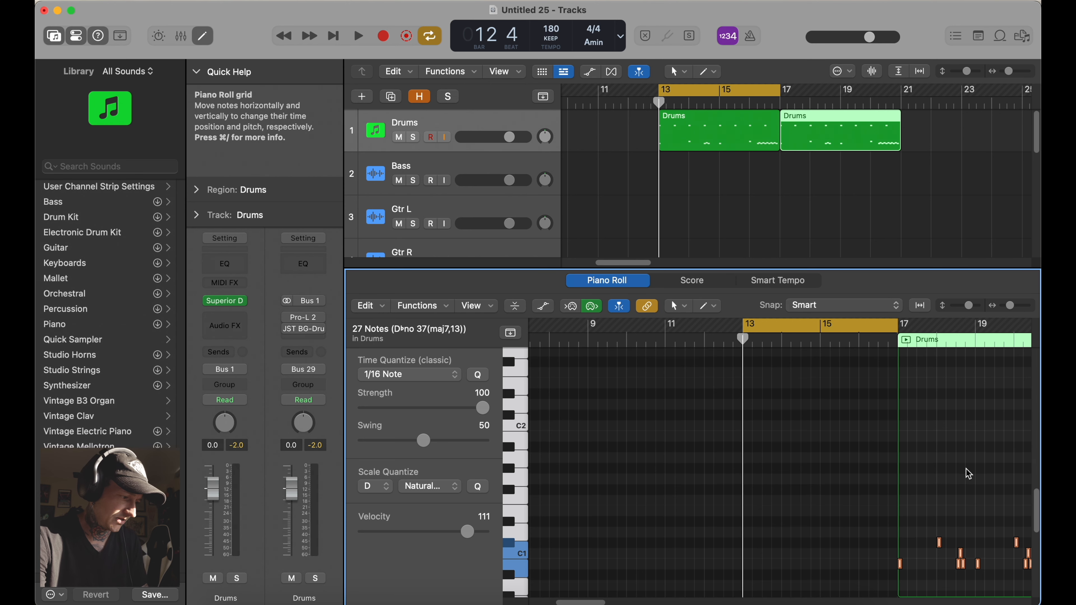
pyautogui.click(417, 307)
pyautogui.moveTo(473, 453)
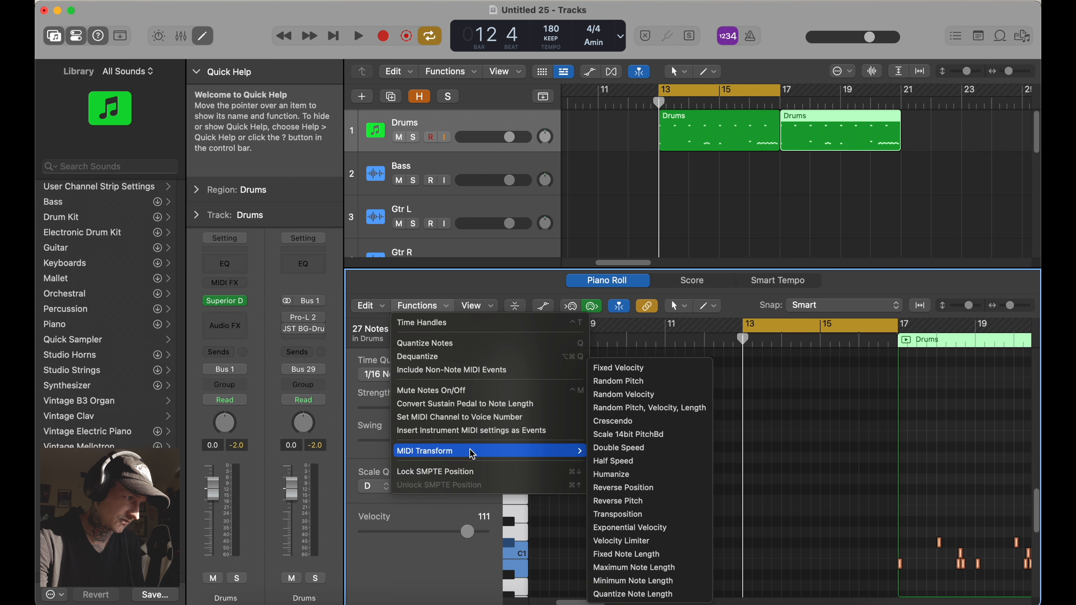
pyautogui.click(653, 397)
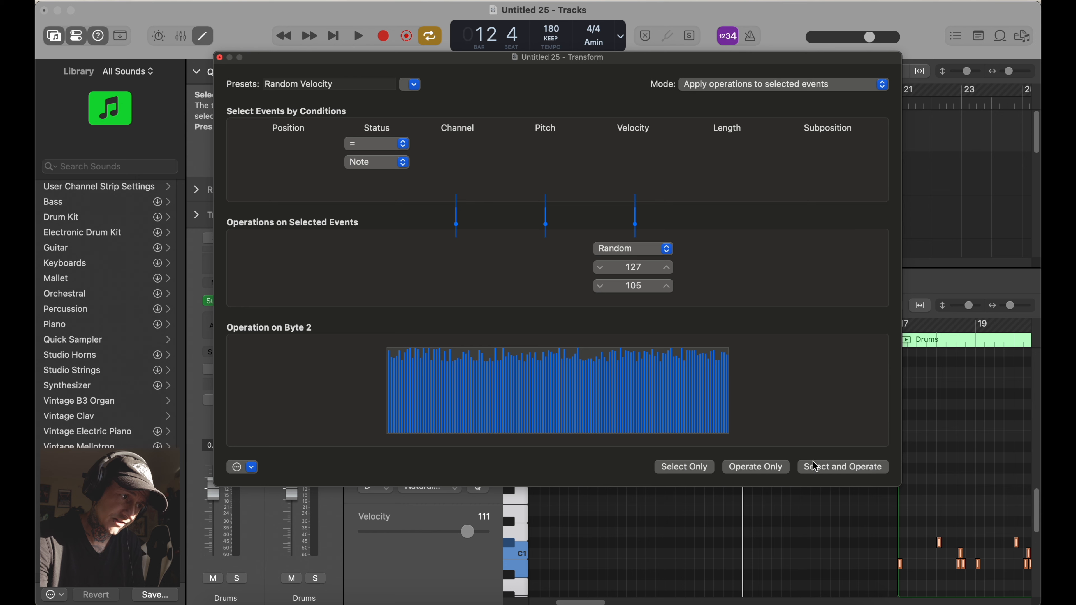
pyautogui.click(219, 58)
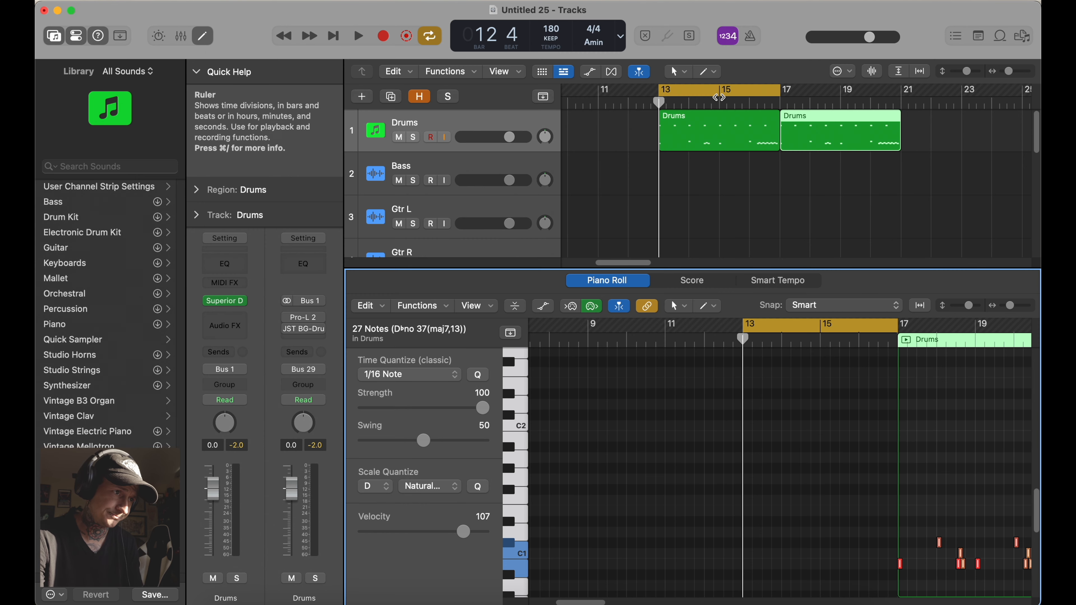
# Step: Disable cycle mode and play the original Drums region from bar 13, followed by the randomized copy from bar 17
pyautogui.click(723, 95)
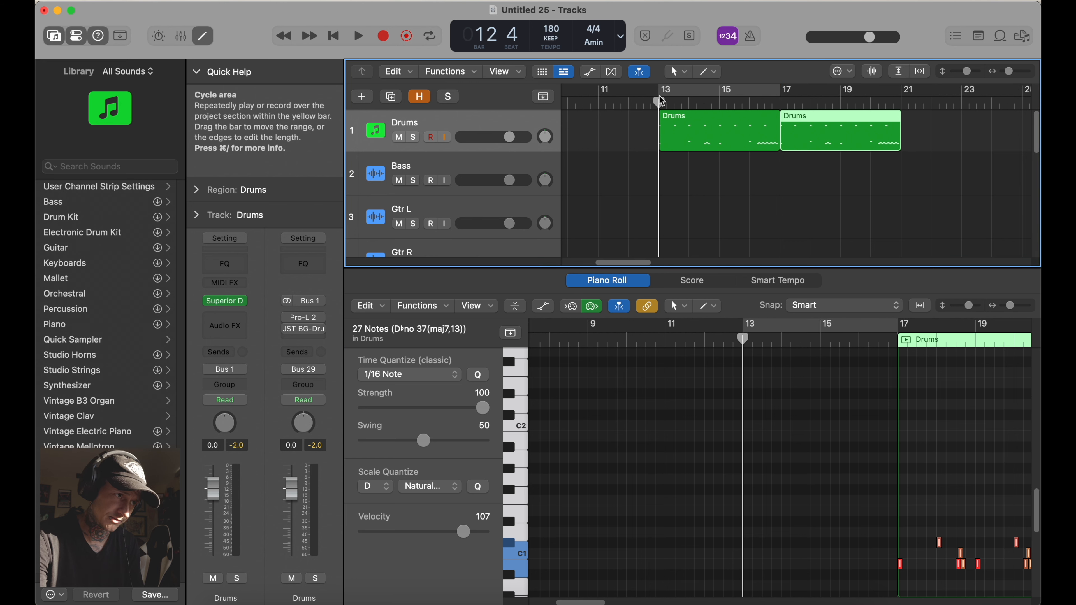
pyautogui.press('space')
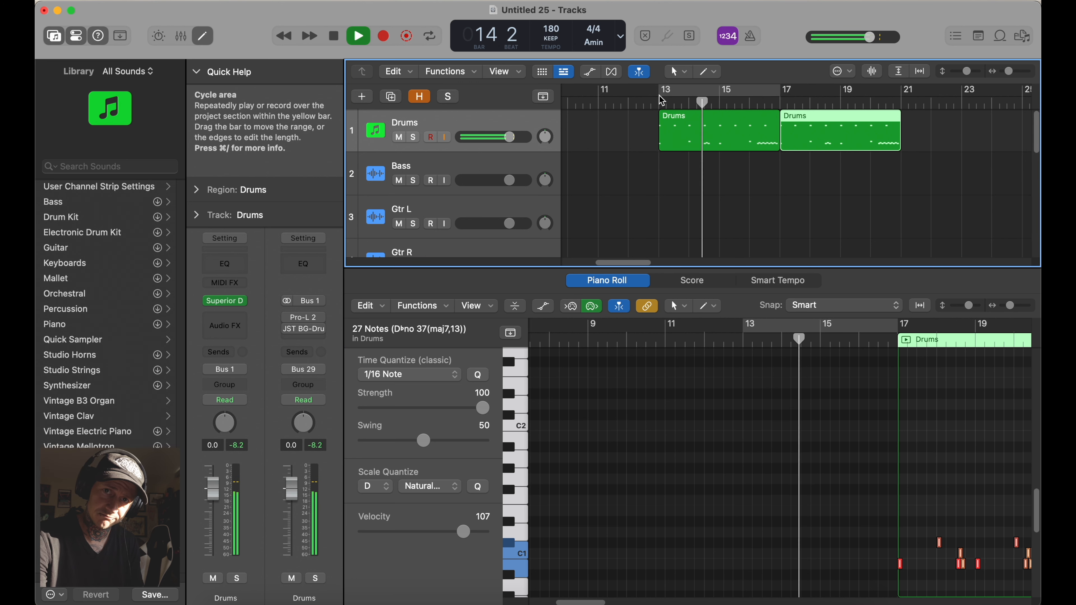
pyautogui.press('space')
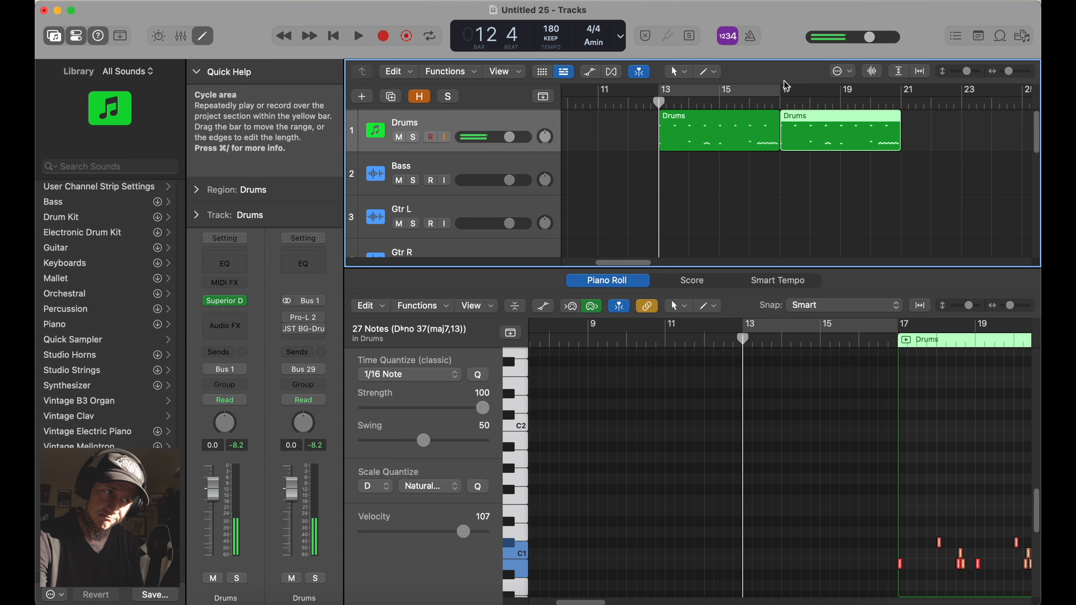
pyautogui.click(782, 100)
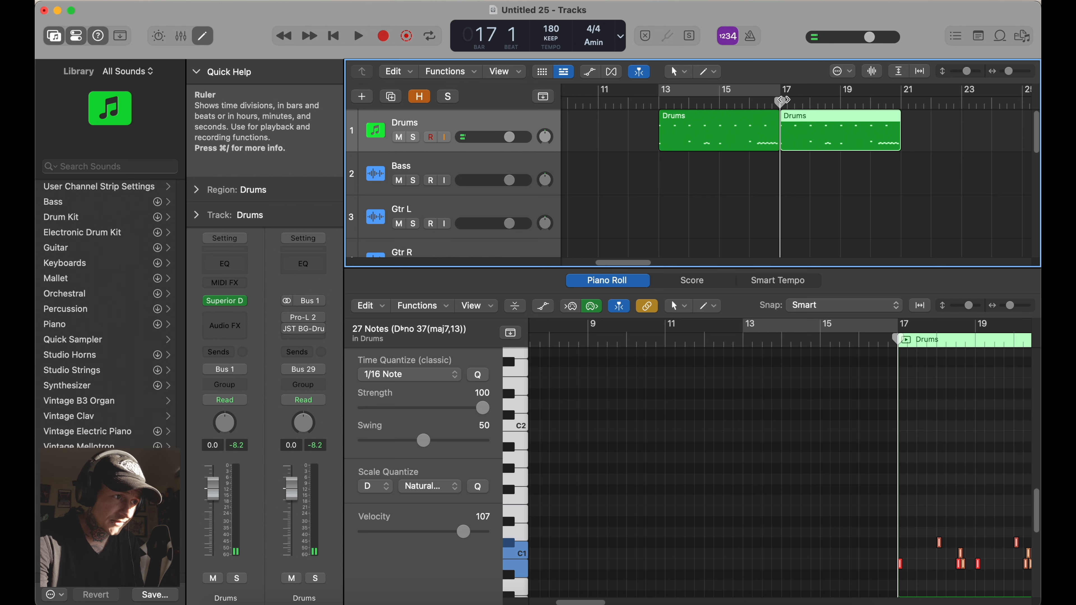
pyautogui.press('space')
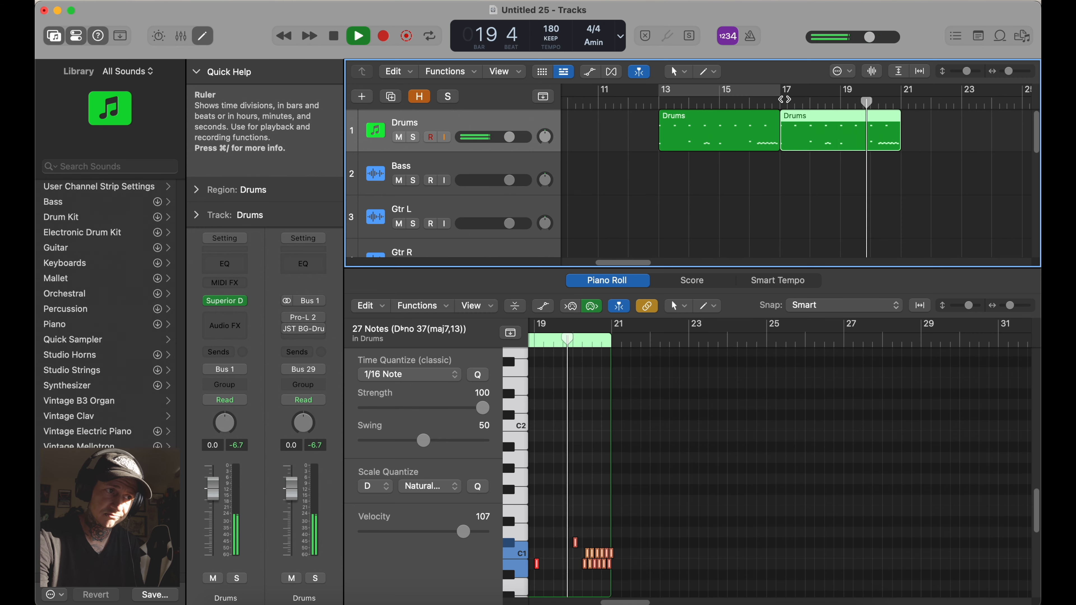
pyautogui.press('space')
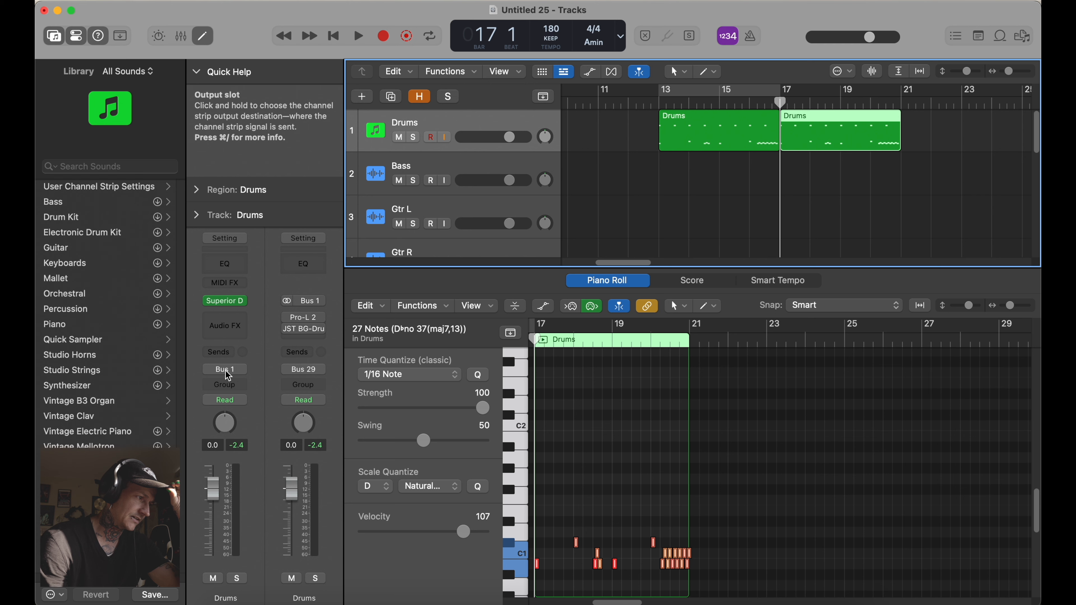
# Step: Route the Drums track's output directly to Stereo Output and check the Stereo Out channel in the Mixer
pyautogui.click(232, 373)
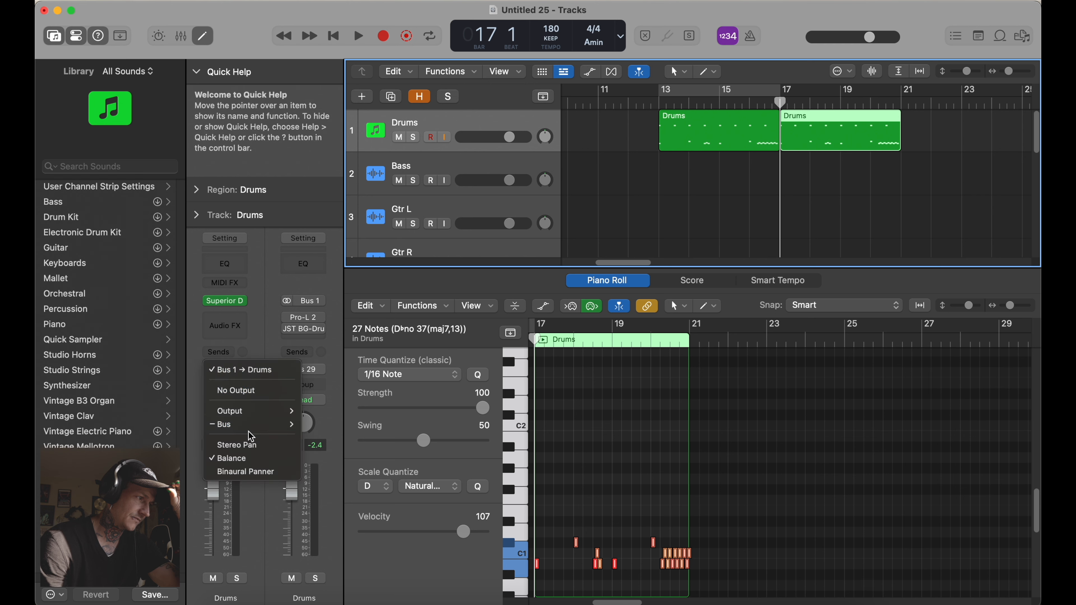
pyautogui.moveTo(262, 410)
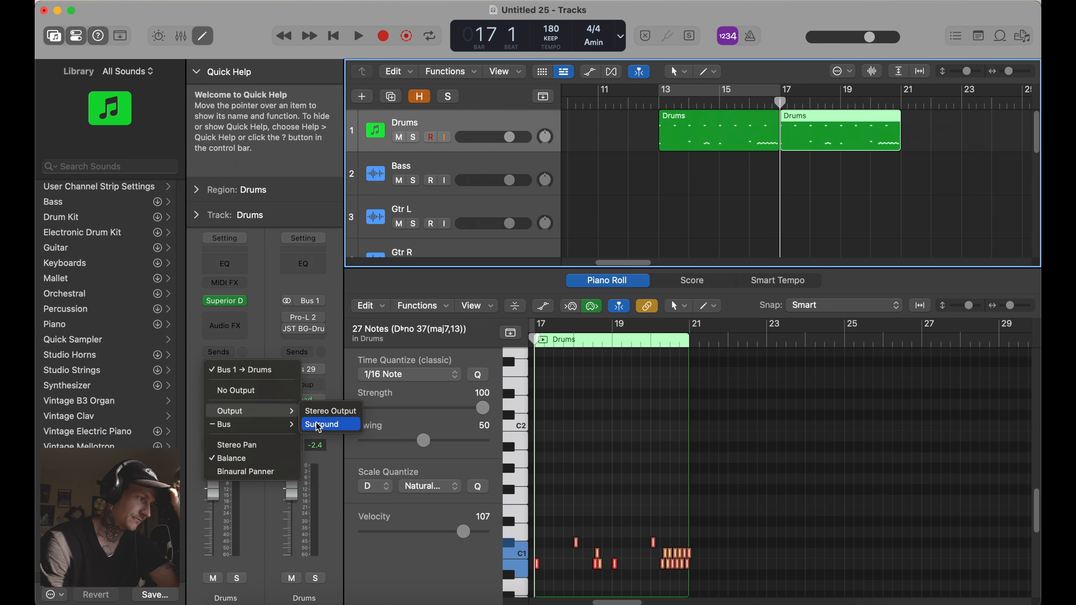
pyautogui.click(348, 415)
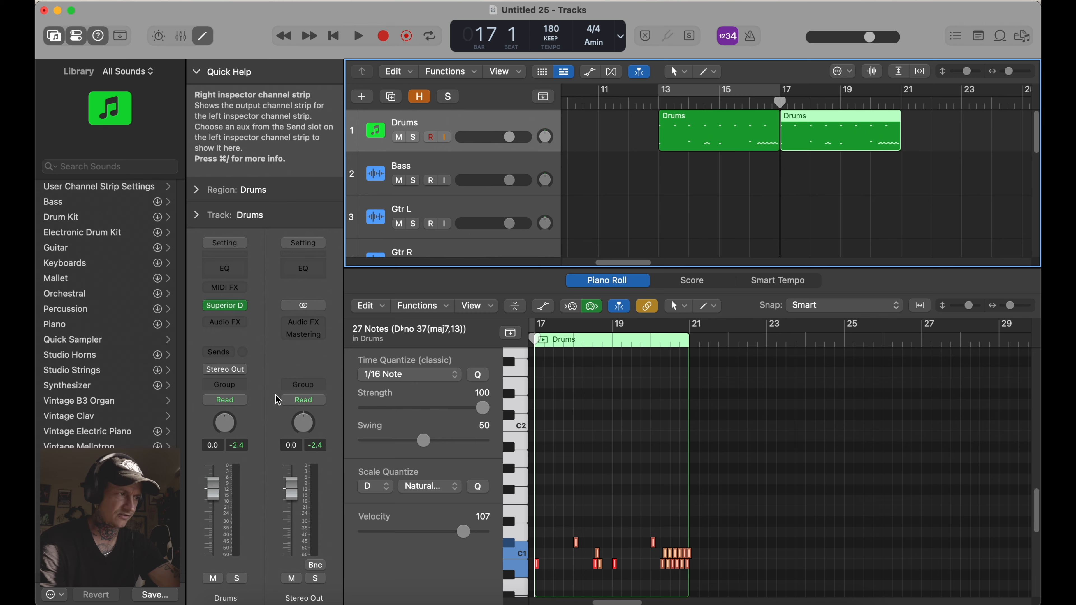
pyautogui.press('super+2')
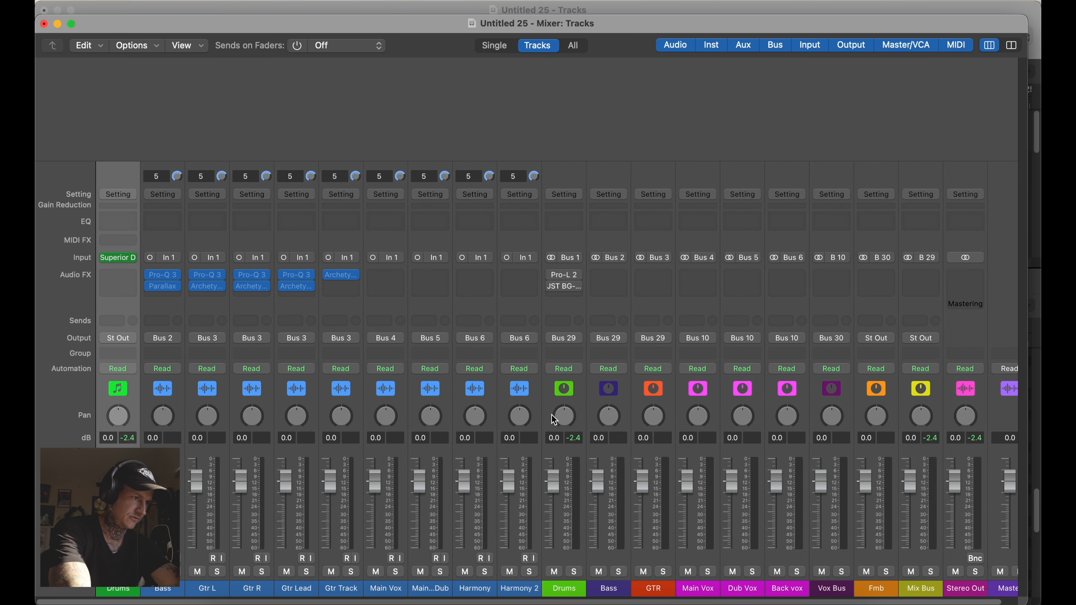
pyautogui.hscroll(3, 541, 428)
pyautogui.click(955, 597)
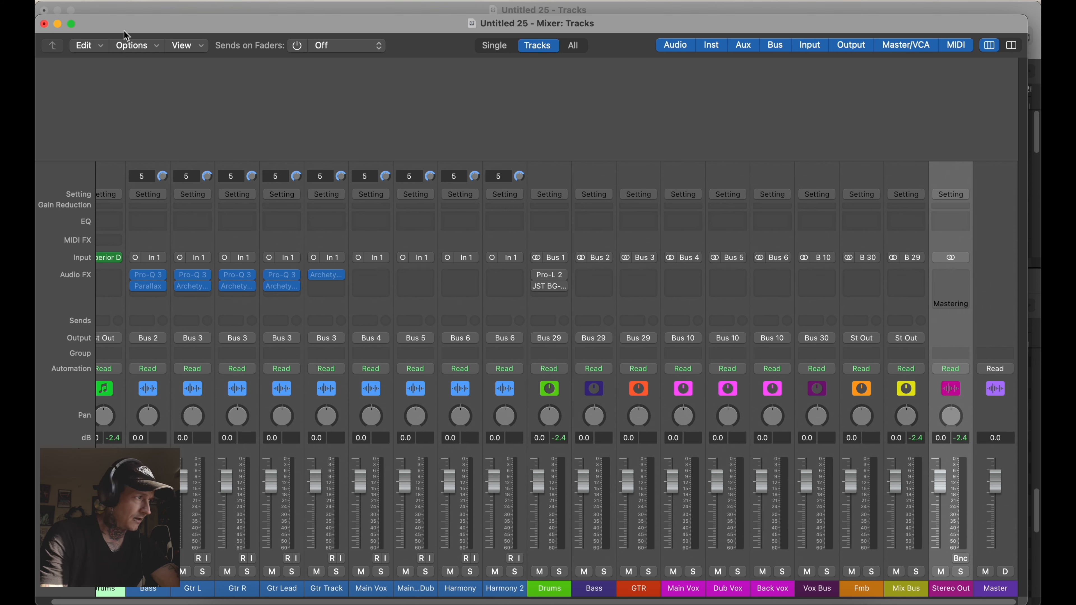
pyautogui.click(44, 24)
# Step: Route the Drums track's output back to Bus 1 → Drums
pyautogui.click(225, 373)
pyautogui.moveTo(267, 425)
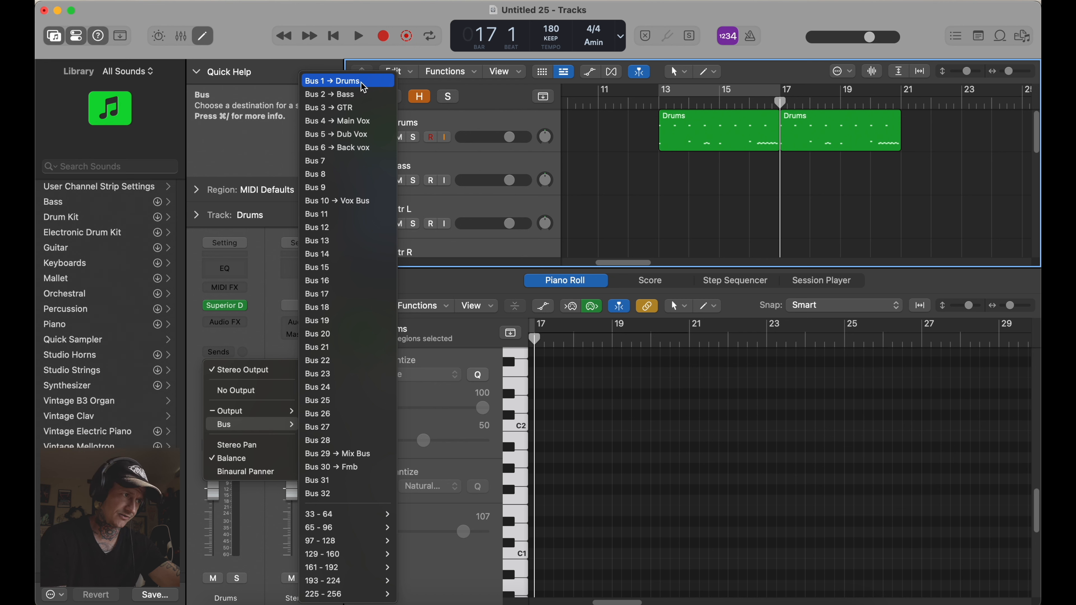
pyautogui.click(347, 81)
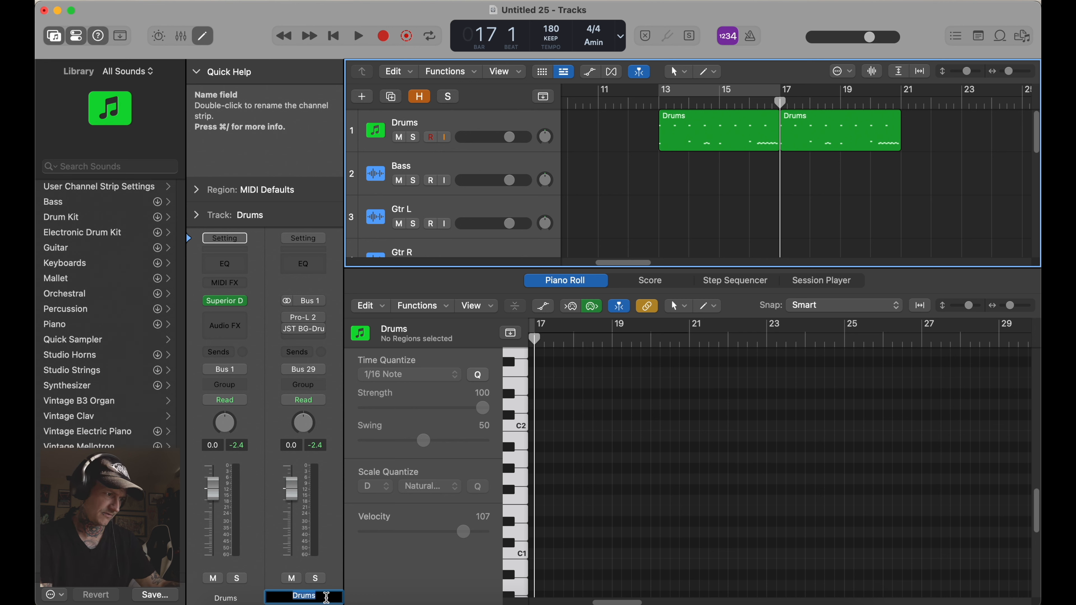
pyautogui.click(266, 588)
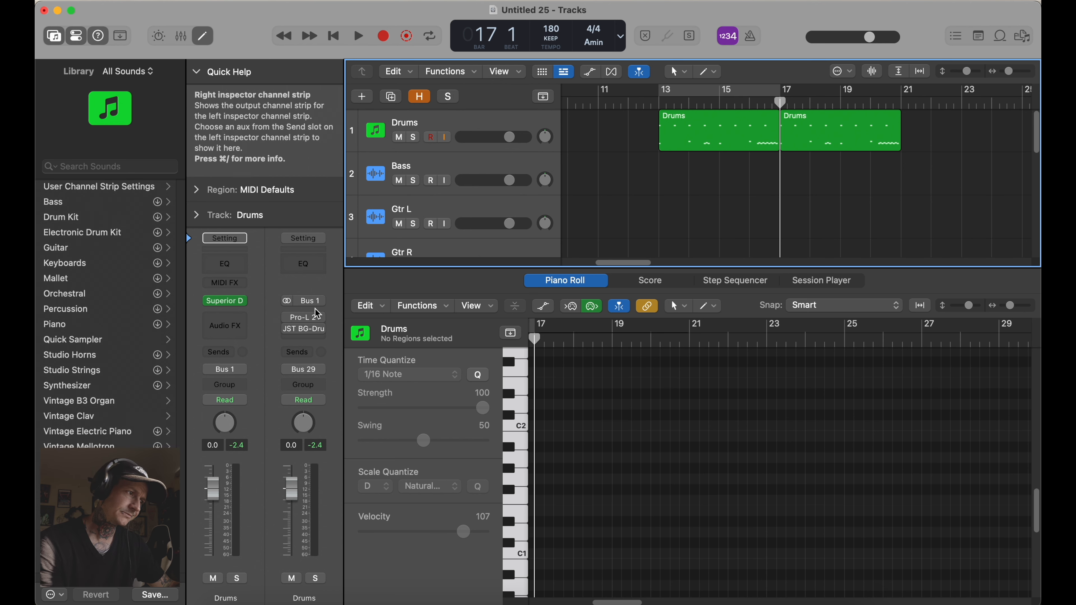
# Step: Open the Pro-L 2 limiter on the Drums bus, reset its gain to 0 dB, and enable the plug-in
pyautogui.click(302, 320)
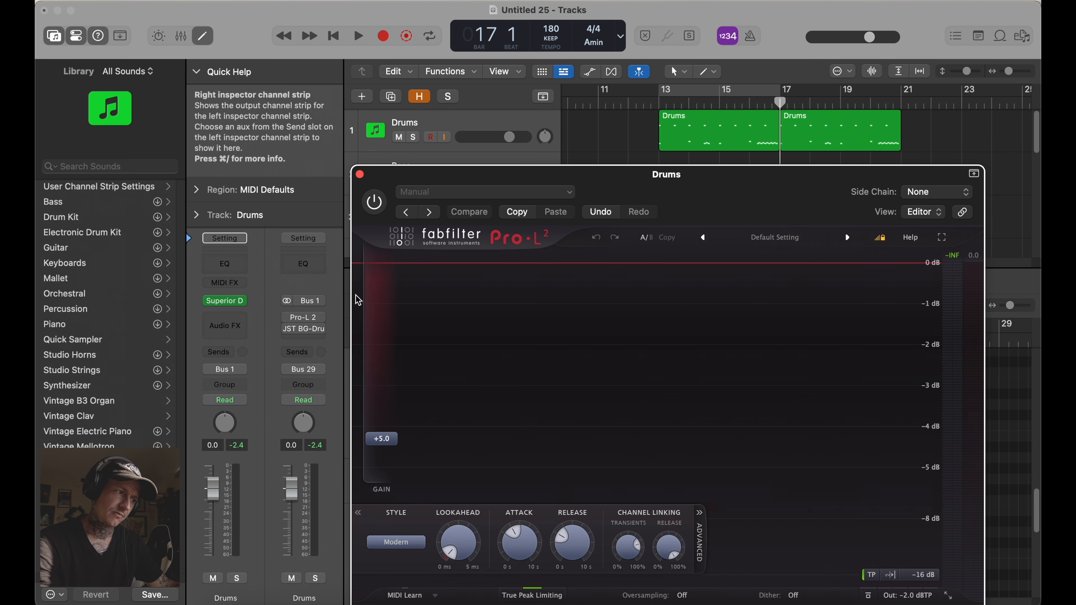
pyautogui.doubleClick(391, 440)
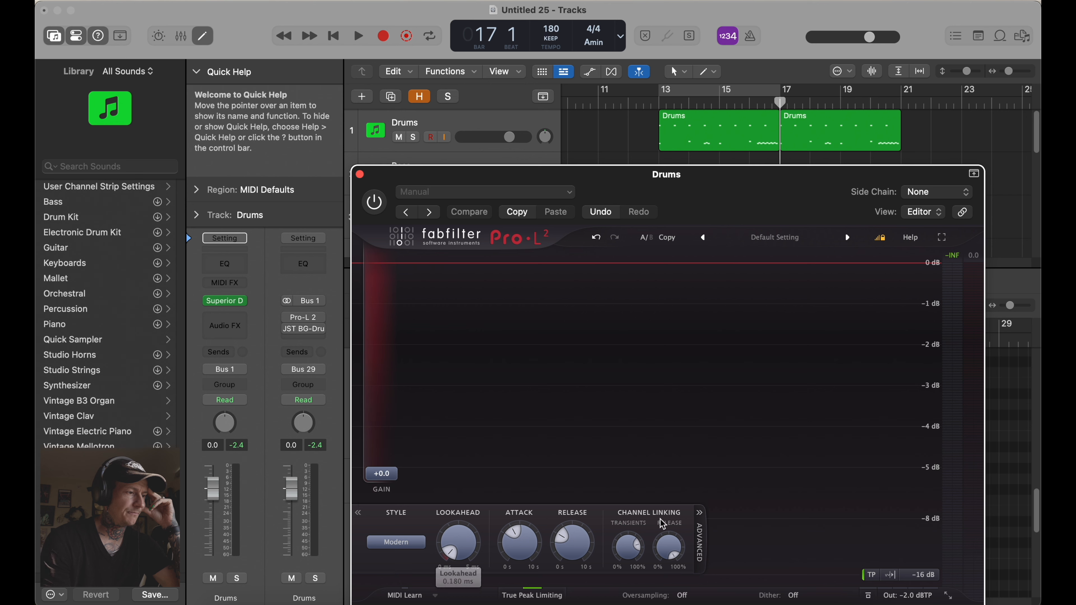
pyautogui.click(323, 321)
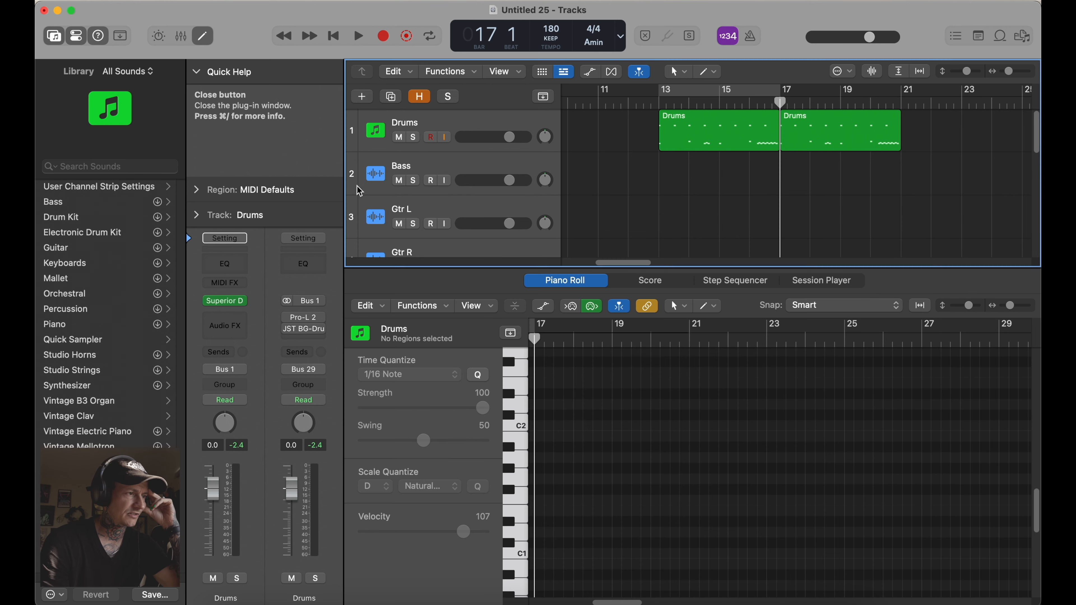
pyautogui.click(322, 318)
pyautogui.click(372, 344)
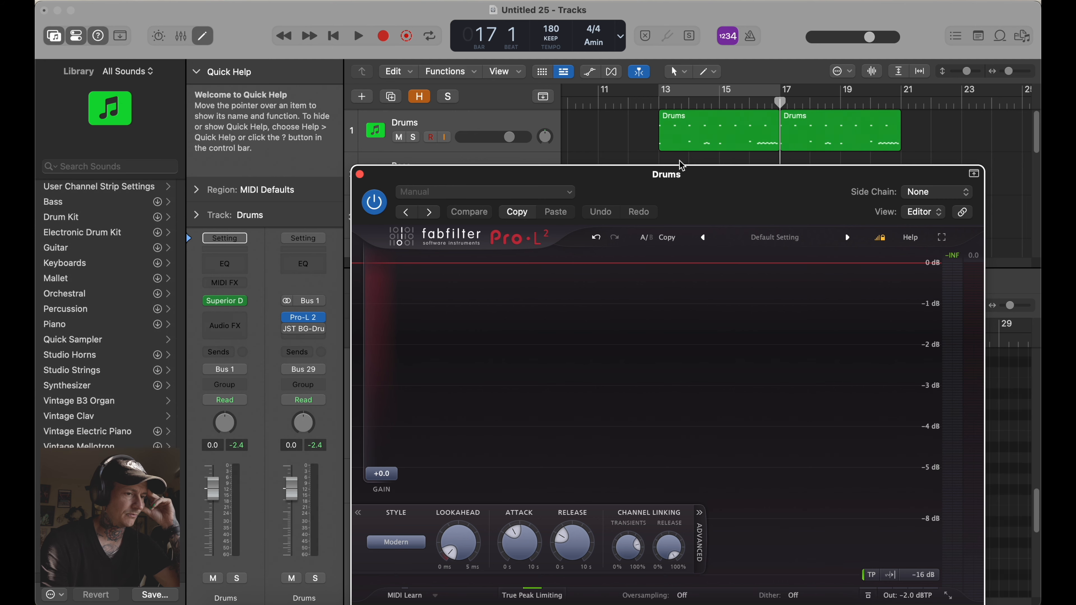
pyautogui.moveTo(657, 190)
pyautogui.mouseDown()
pyautogui.moveTo(626, 58)
pyautogui.moveTo(593, 24)
pyautogui.moveTo(663, 184)
pyautogui.mouseUp()
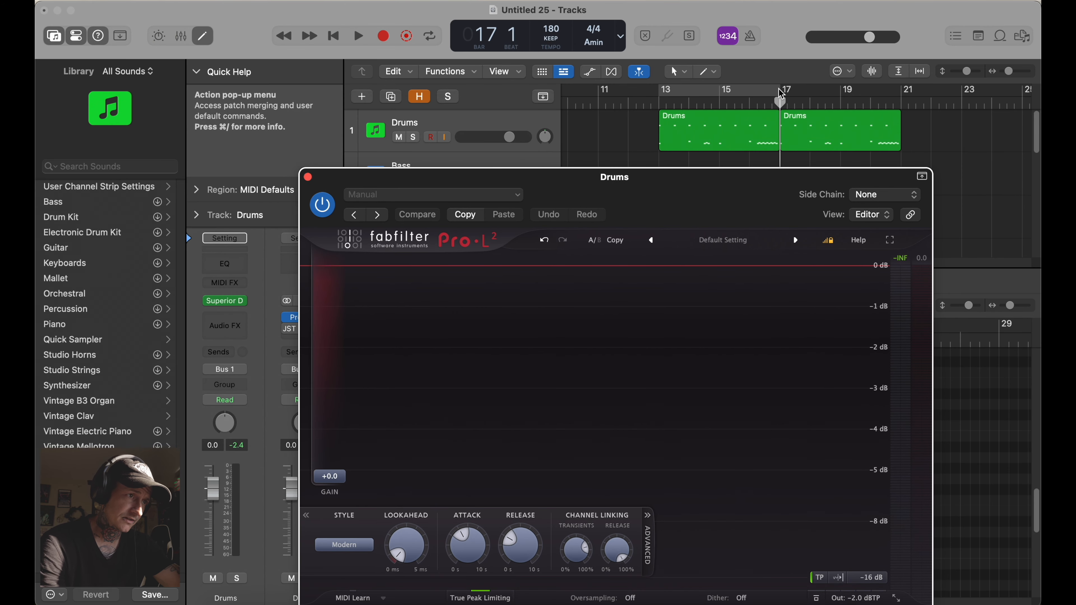
# Step: Set the cycle range to bars 17 to 21, select the copied Drums region, and reposition the Pro-L 2 window
pyautogui.click(794, 93)
pyautogui.moveTo(796, 97); pyautogui.dragTo(917, 96)
pyautogui.click(841, 137)
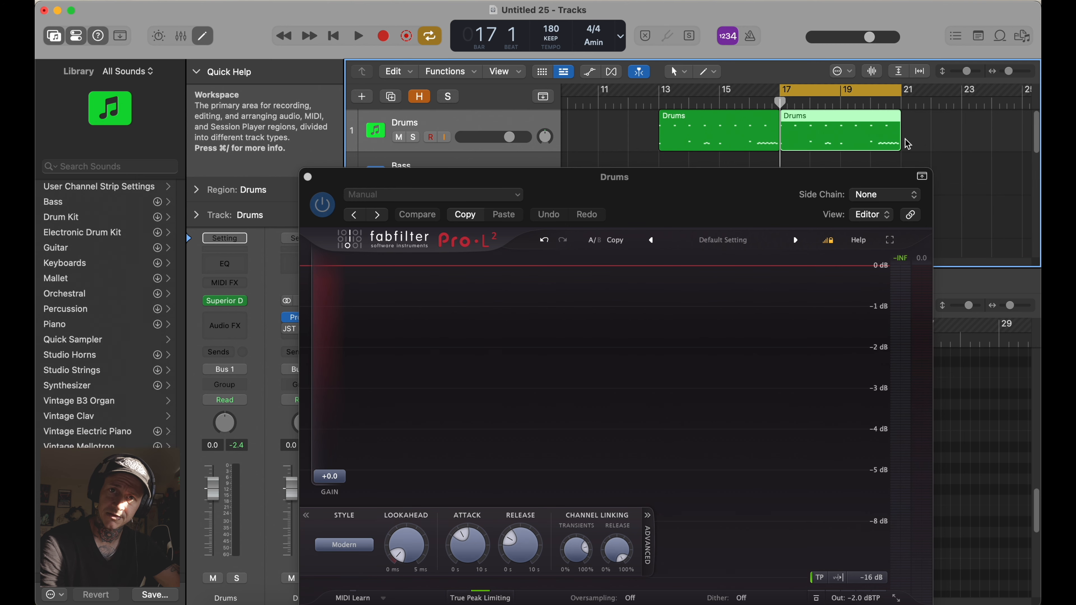
pyautogui.moveTo(666, 178); pyautogui.dragTo(609, 103)
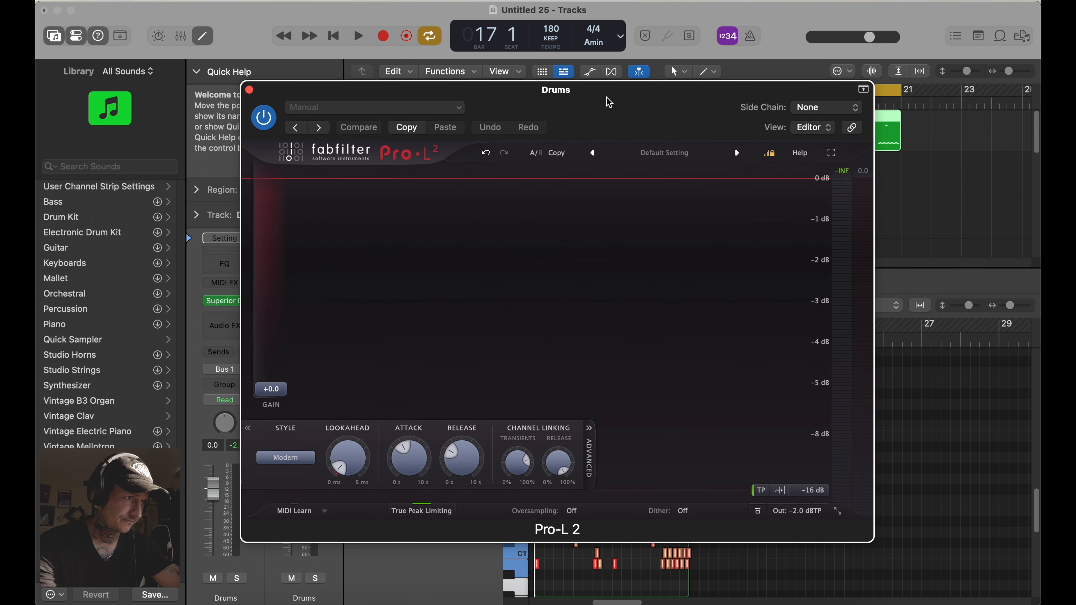
# Step: Play the looped copy through Pro-L 2 and set the limiter's output level to about -2.0 dBTP
pyautogui.press('space')
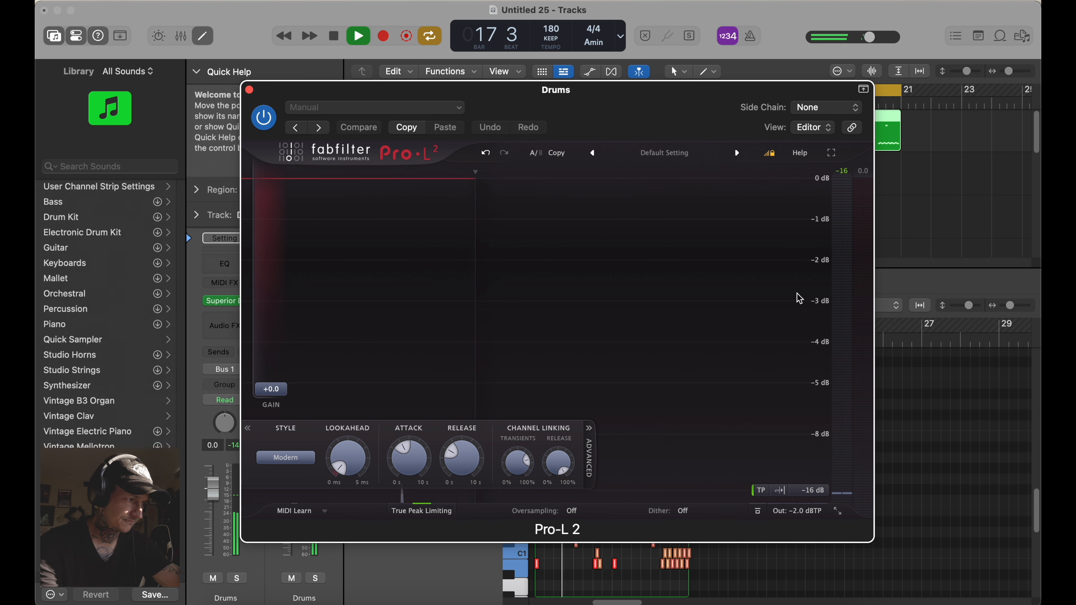
pyautogui.moveTo(803, 516)
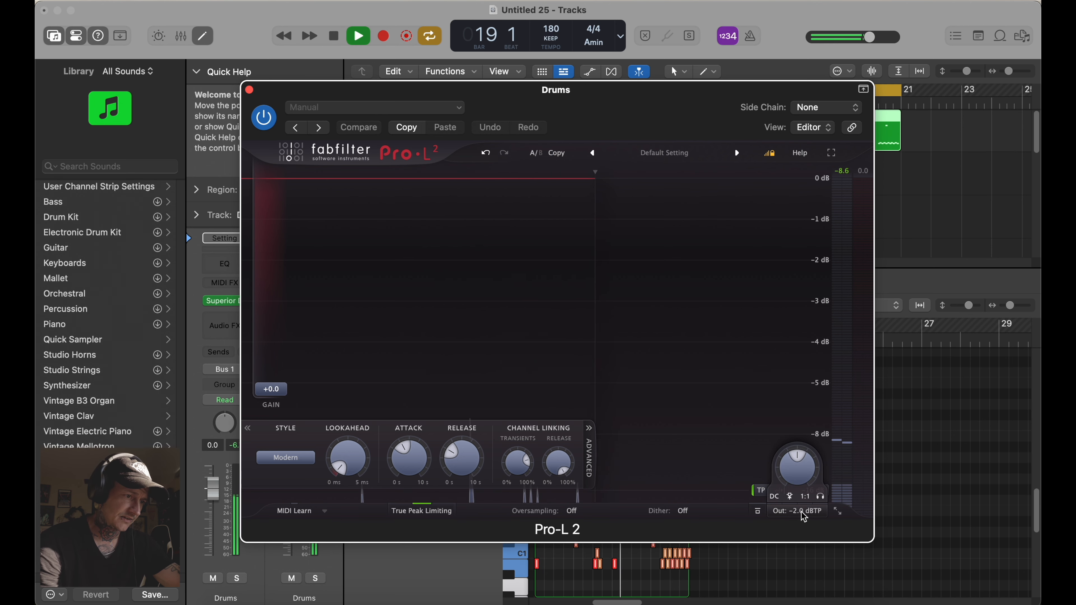
pyautogui.click(801, 474)
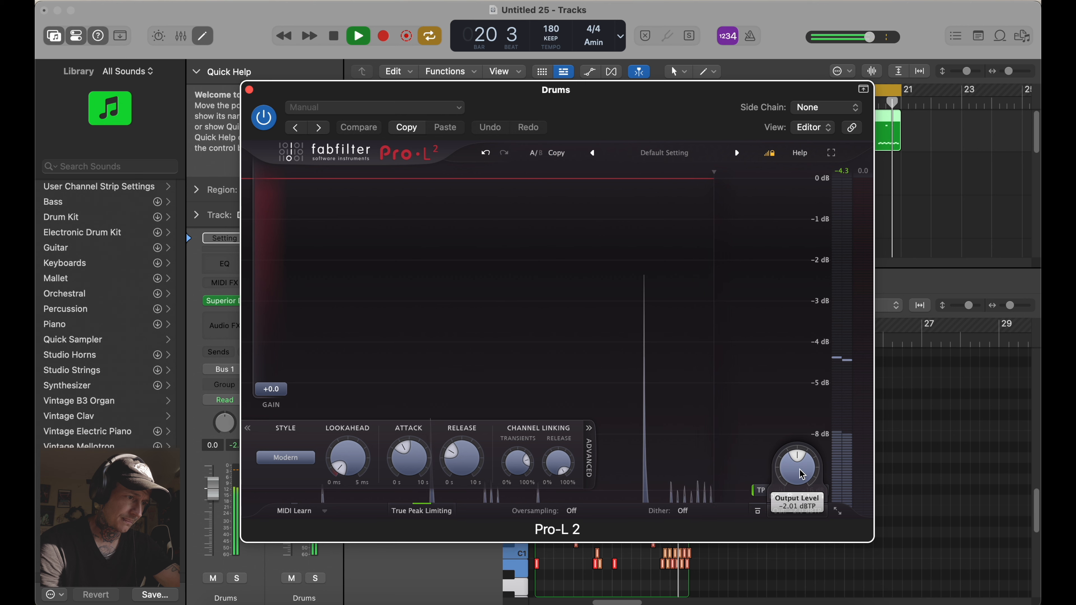
pyautogui.press('space')
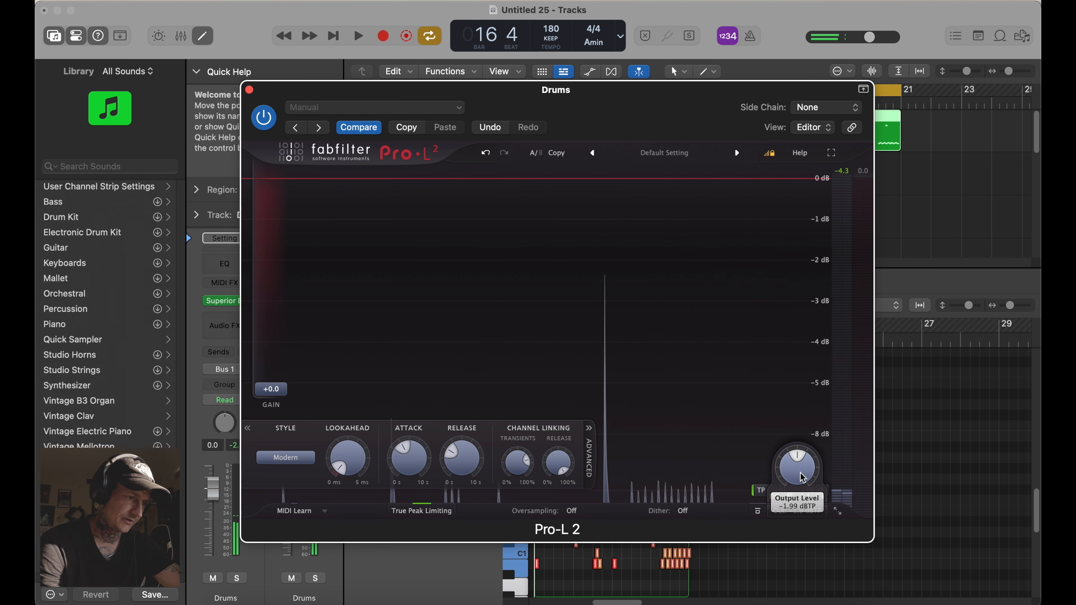
pyautogui.moveTo(801, 474); pyautogui.dragTo(800, 473)
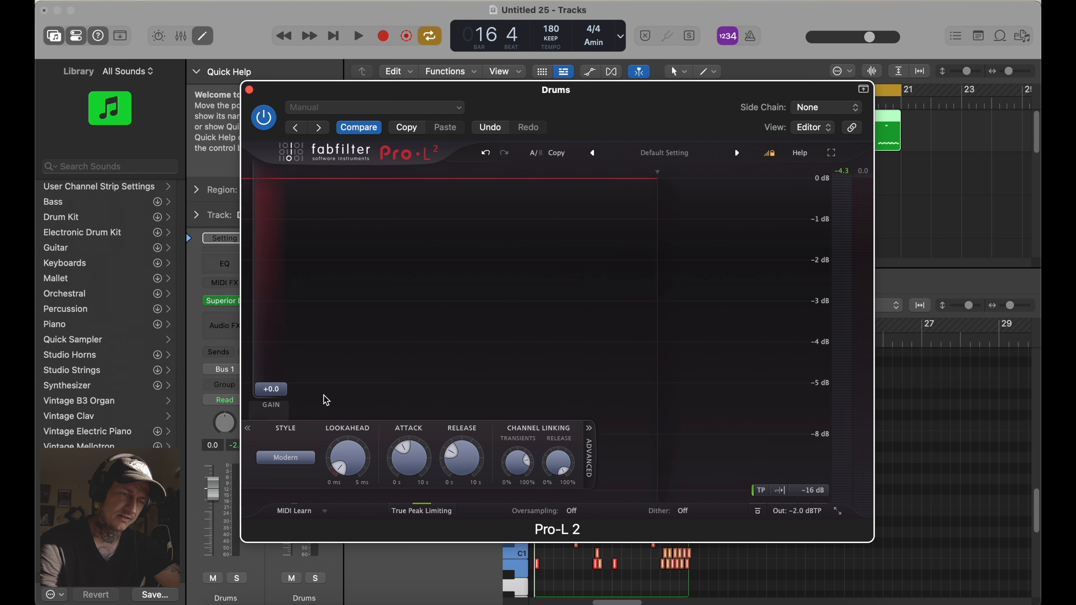
# Step: Raise the Pro-L 2 gain to +5.0 dB while the loop plays, and stop playback
pyautogui.moveTo(284, 397)
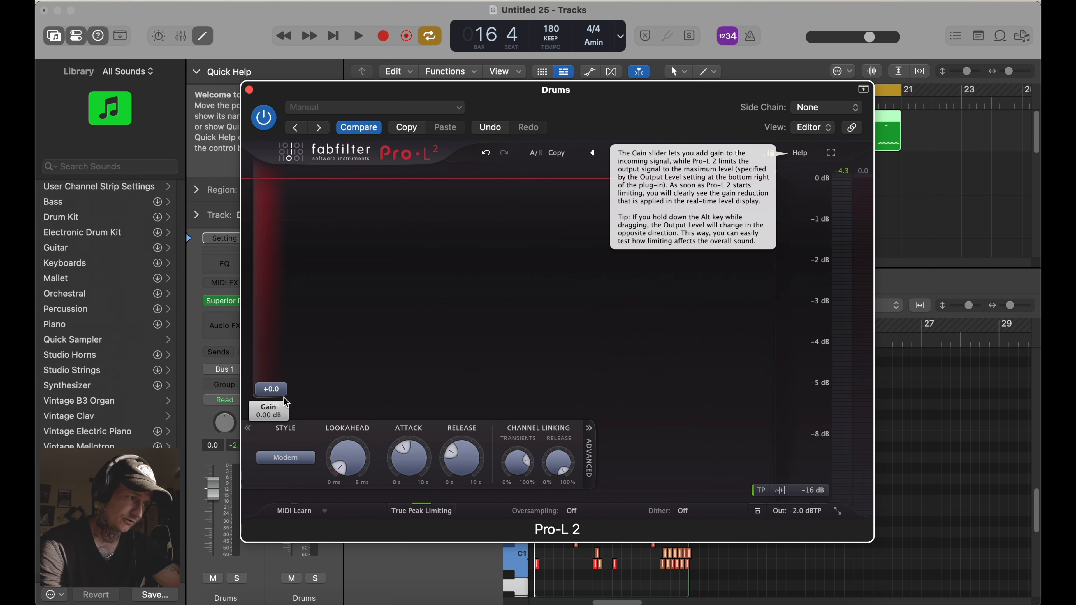
pyautogui.press('space')
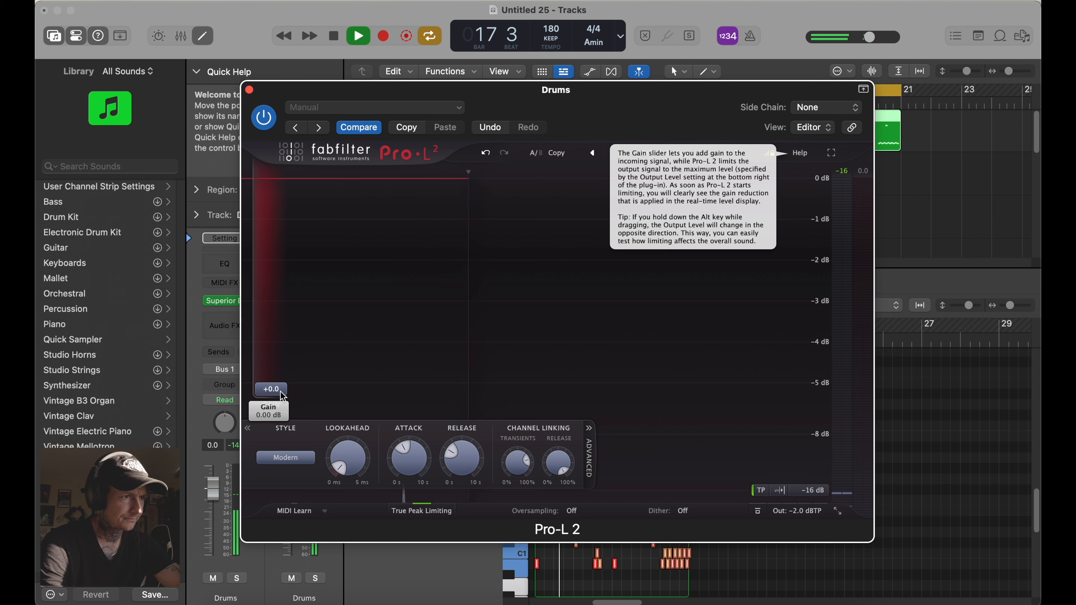
pyautogui.moveTo(283, 395); pyautogui.dragTo(298, 361)
pyautogui.press('space')
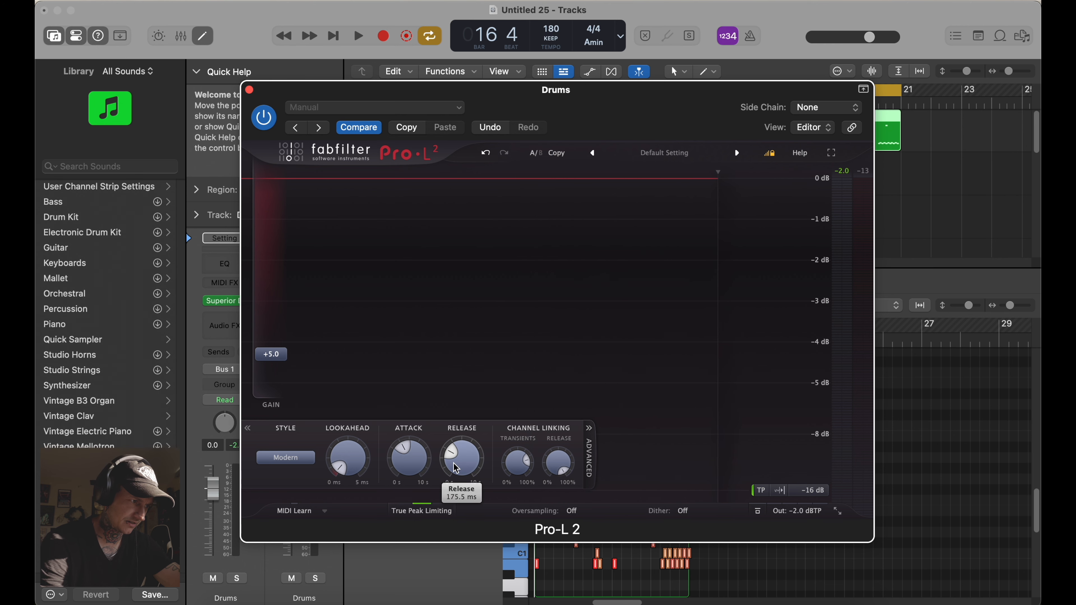
# Step: Try Pro-L 2 release times of about 186 ms and 10 seconds while auditioning the loop
pyautogui.moveTo(457, 469); pyautogui.dragTo(455, 465)
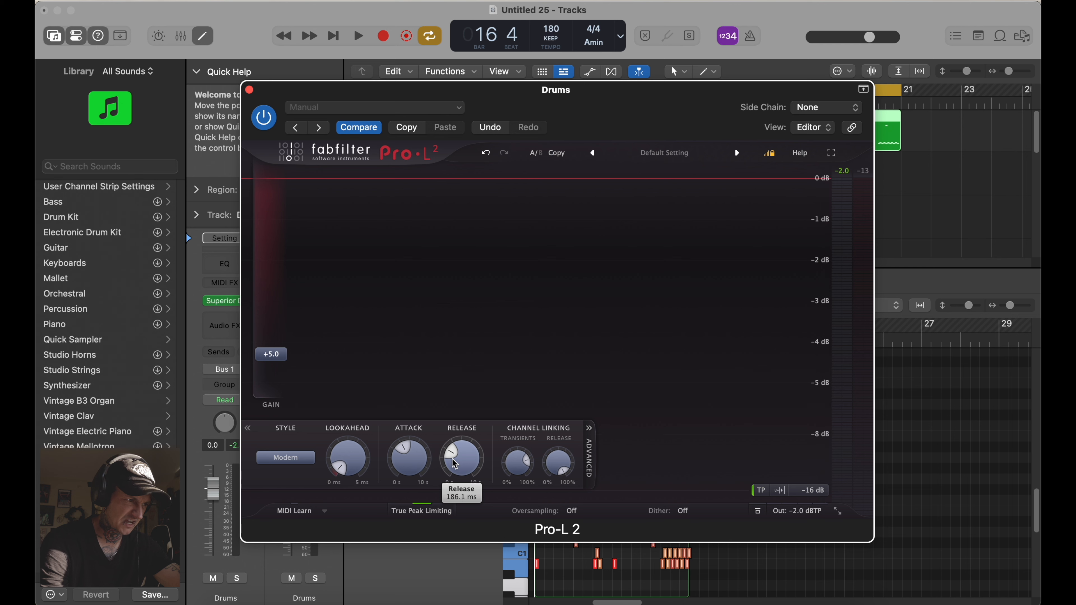
pyautogui.press('space')
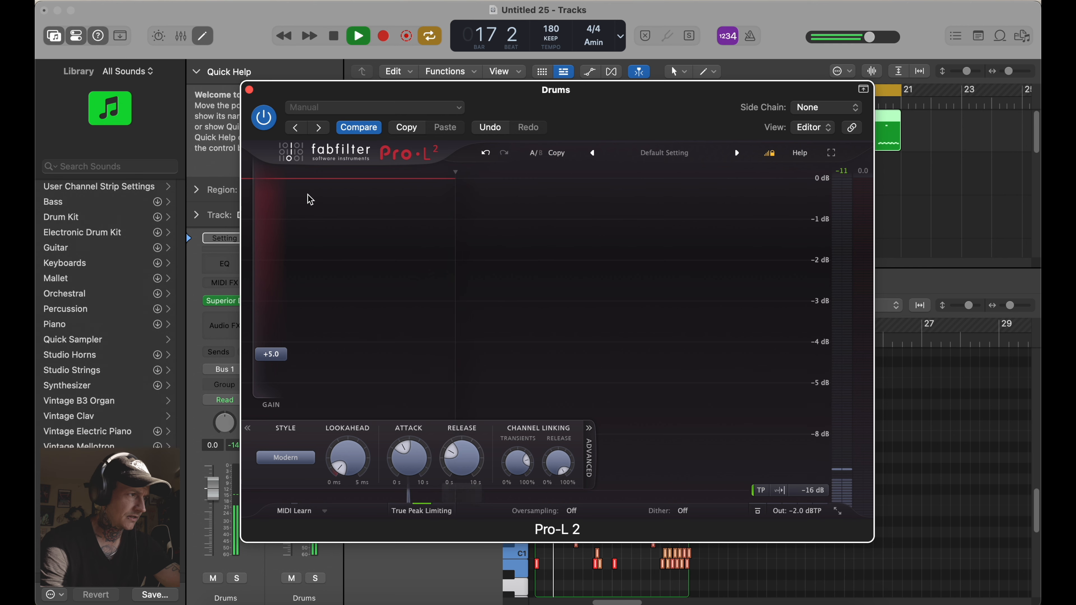
pyautogui.press('space')
pyautogui.moveTo(483, 460); pyautogui.dragTo(464, 409)
pyautogui.press('space')
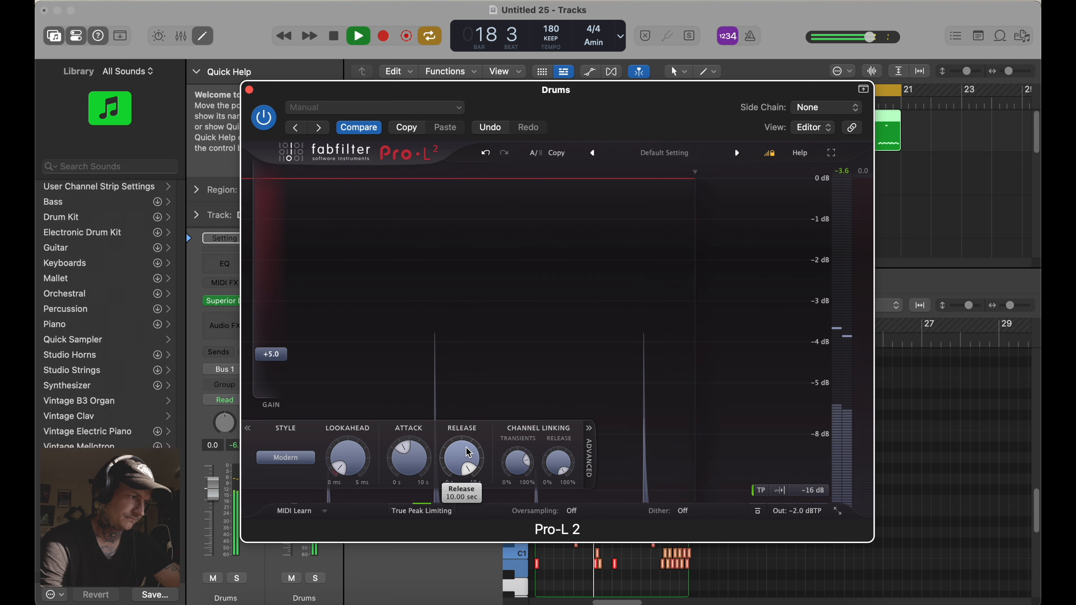
pyautogui.press('space')
# Step: Set the Pro-L 2 release to about 245 ms, audition the loop, and close the limiter
pyautogui.moveTo(462, 457); pyautogui.dragTo(461, 482)
pyautogui.press('space')
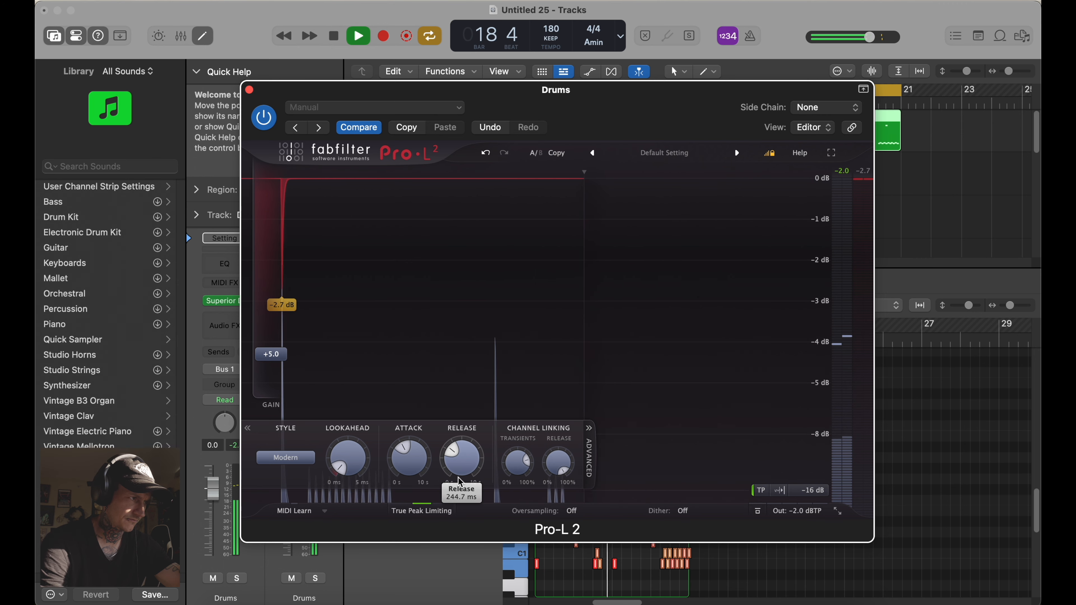
pyautogui.press('space')
pyautogui.click(250, 89)
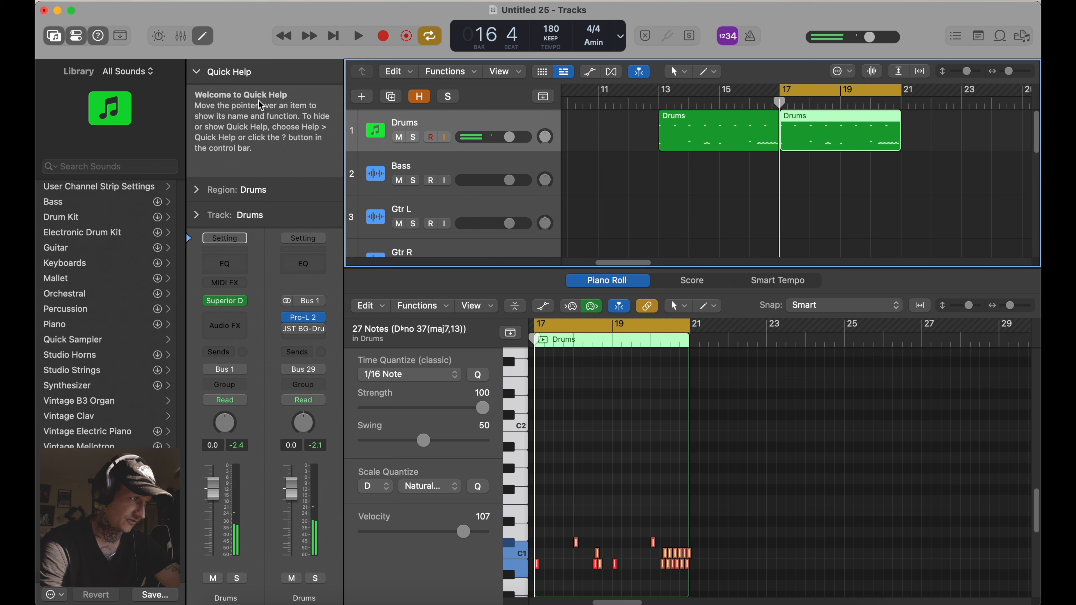
# Step: Open JST BG-Drums on the Drums bus, switch it on, lower Comp fully to Low and set Output to about -0.2 dB
pyautogui.click(305, 334)
pyautogui.moveTo(291, 330)
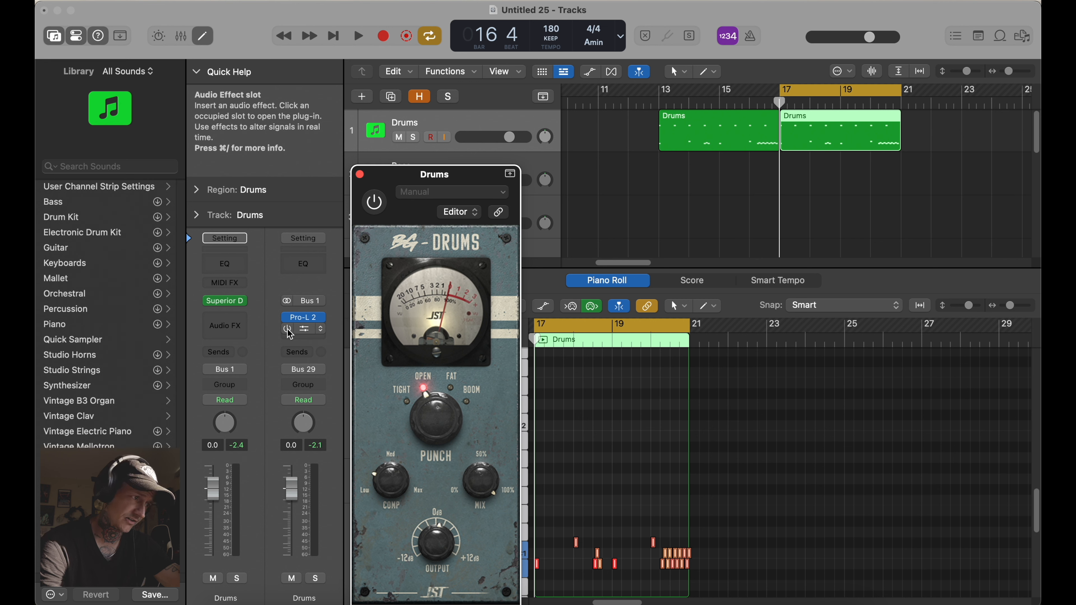
pyautogui.click(288, 330)
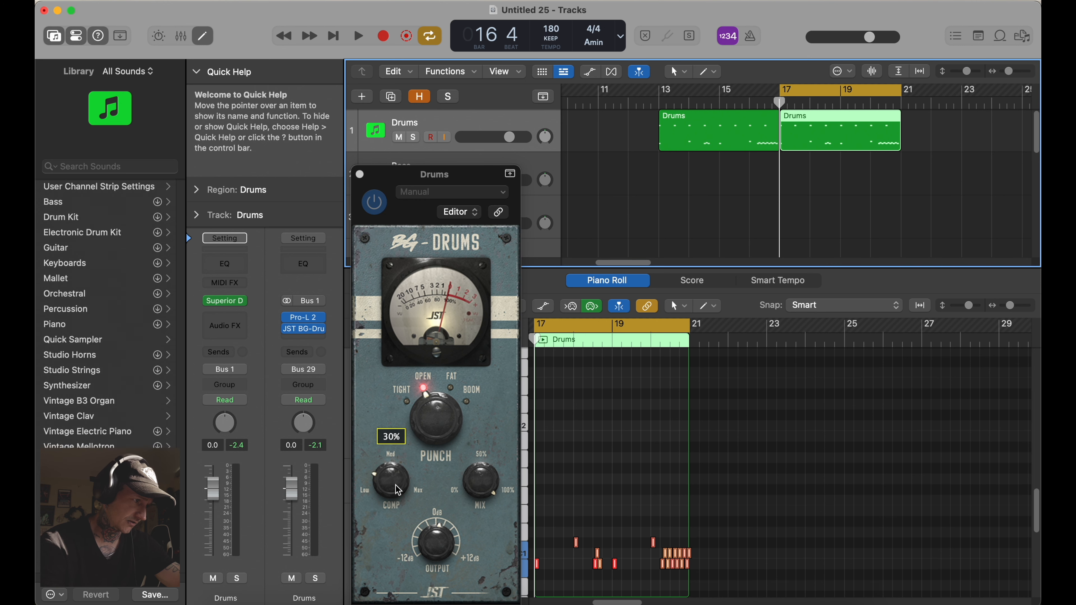
pyautogui.moveTo(394, 482); pyautogui.dragTo(387, 578)
pyautogui.moveTo(432, 539); pyautogui.dragTo(431, 545)
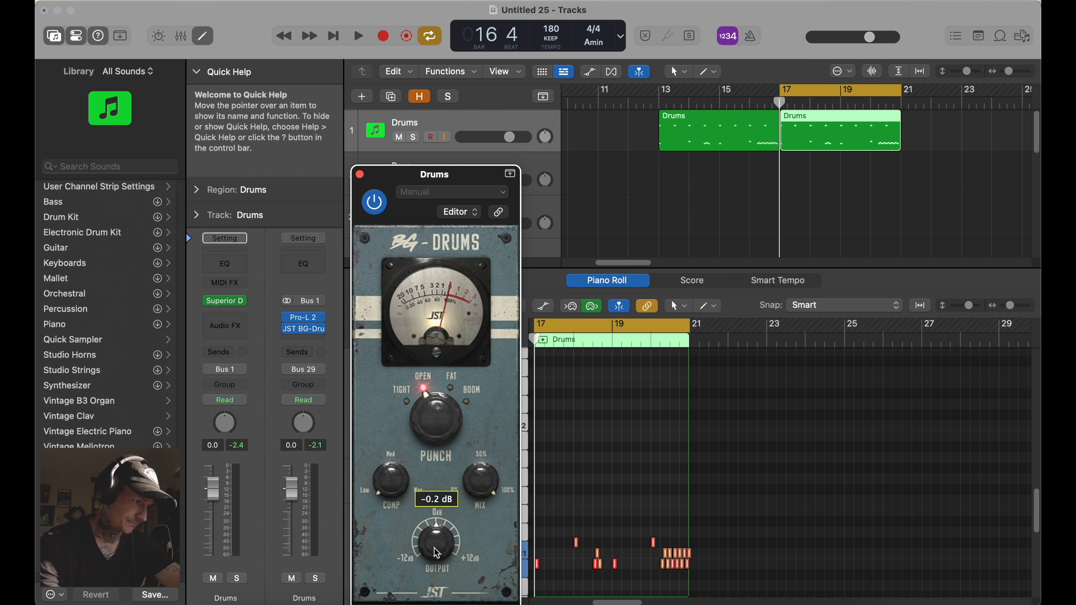
# Step: Set the BG-Drums Punch mode to Tight and raise Comp to 30% while auditioning the loop
pyautogui.moveTo(439, 426)
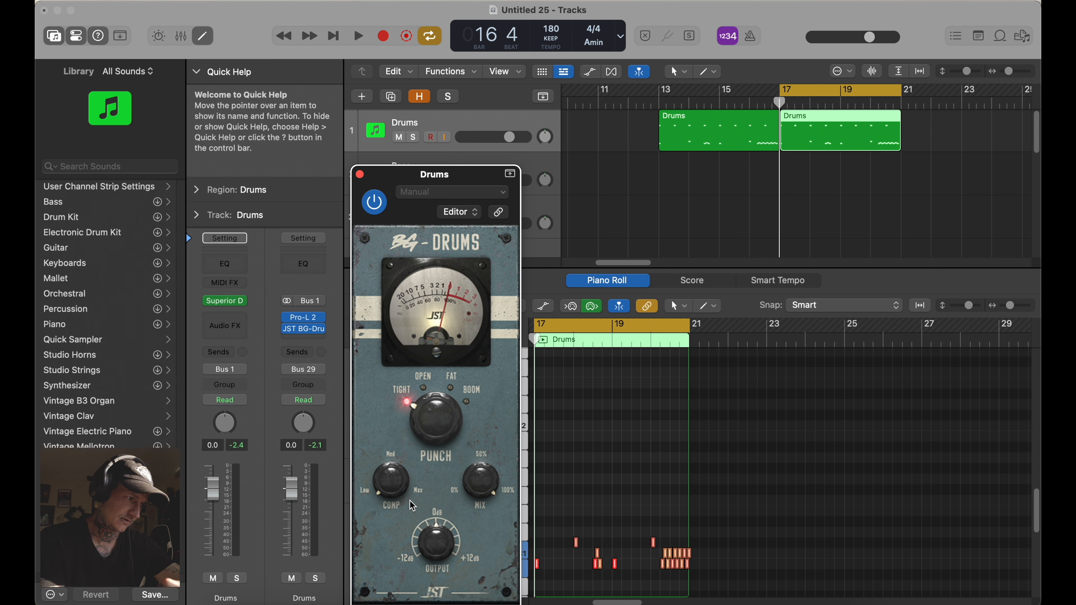
pyautogui.moveTo(399, 488)
pyautogui.press('space')
pyautogui.moveTo(394, 491); pyautogui.dragTo(367, 452)
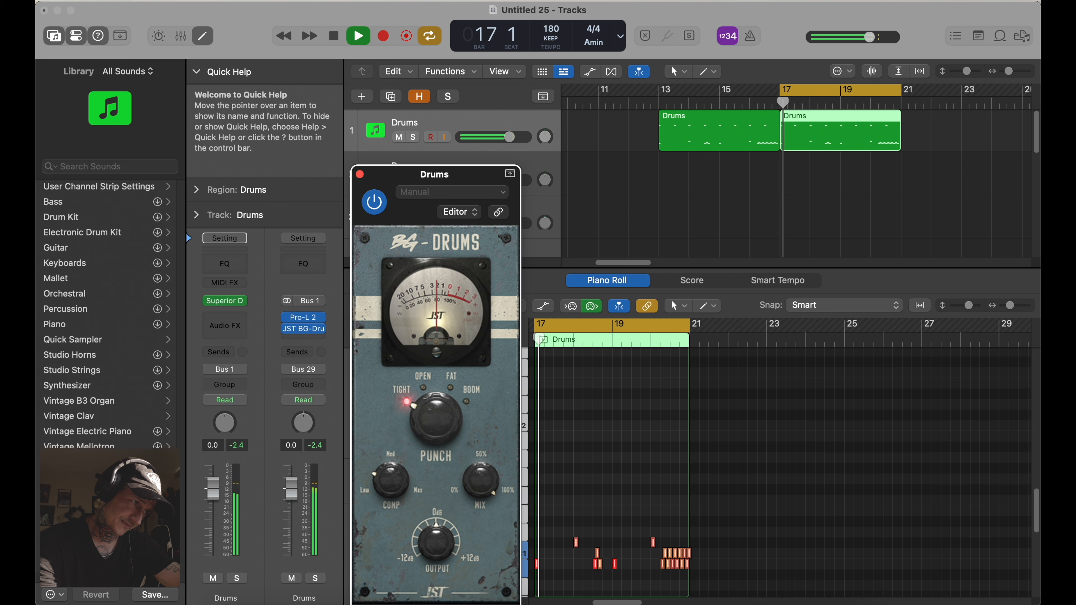
pyautogui.press('space')
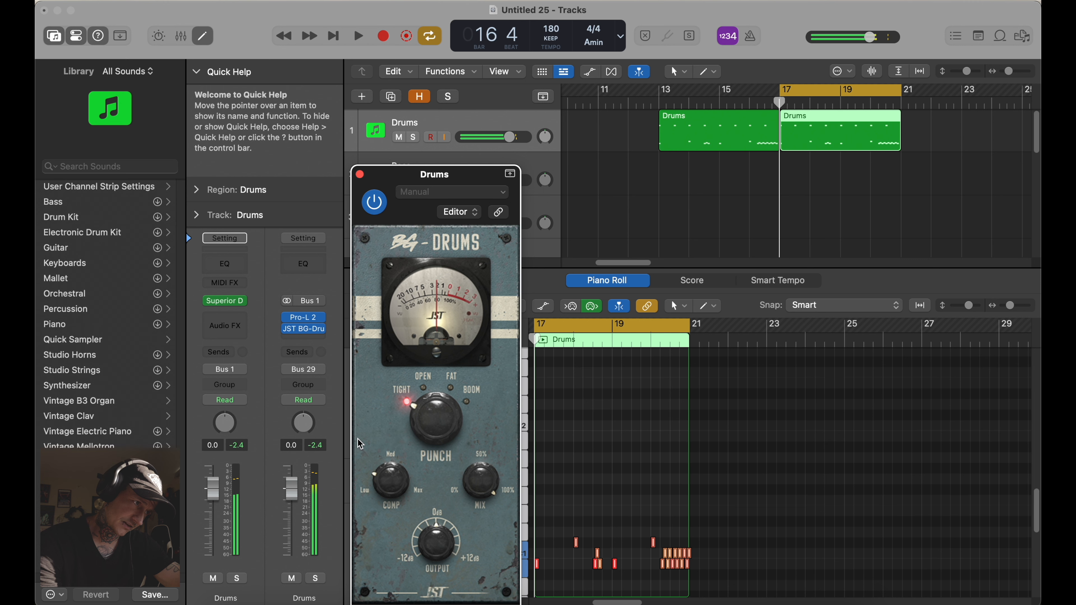
# Step: Audition the loop with Comp at Max and at about 53%, return Comp to about 30%, and stop playback
pyautogui.moveTo(400, 491)
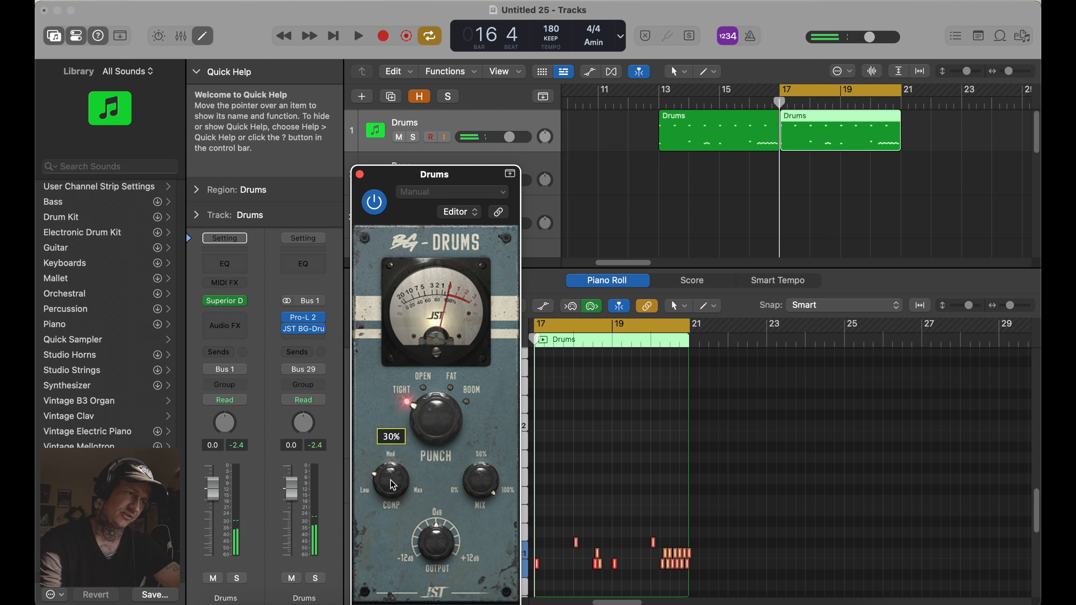
pyautogui.press('space')
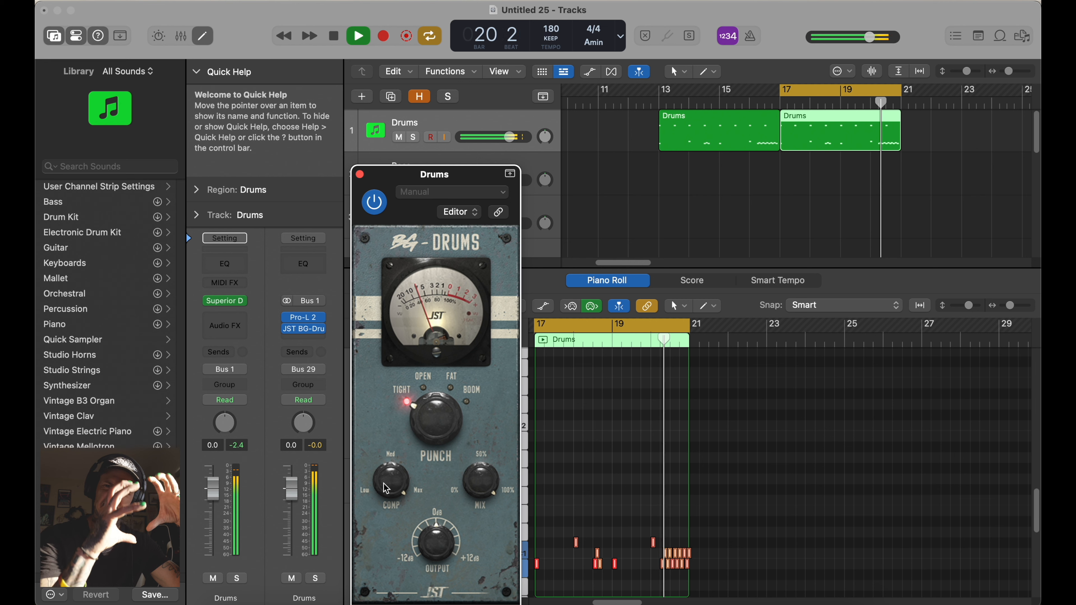
pyautogui.moveTo(384, 484); pyautogui.dragTo(382, 564)
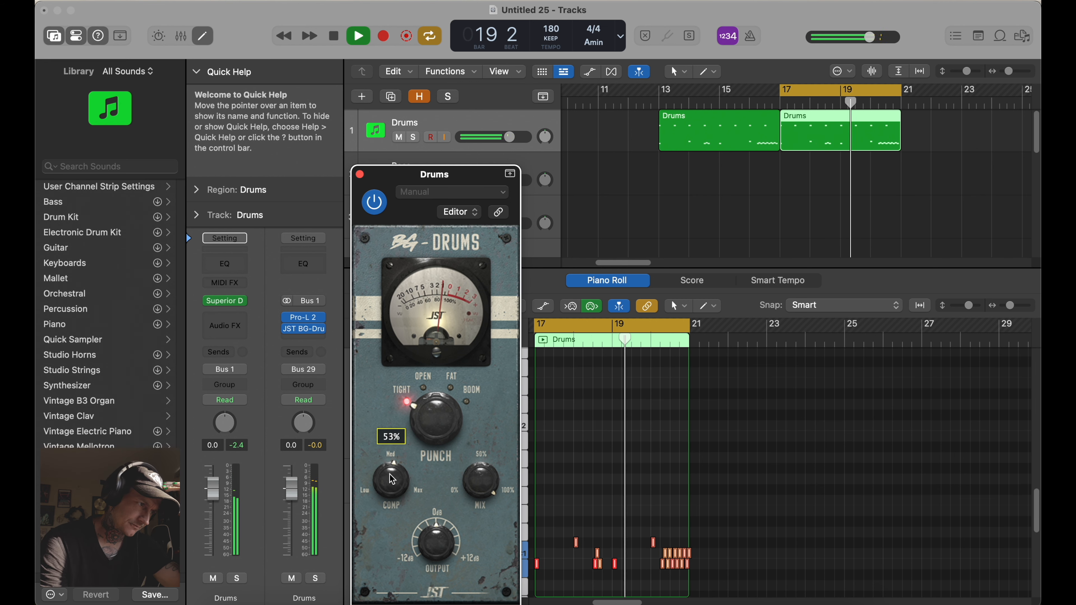
pyautogui.moveTo(390, 479); pyautogui.dragTo(390, 518)
pyautogui.press('space')
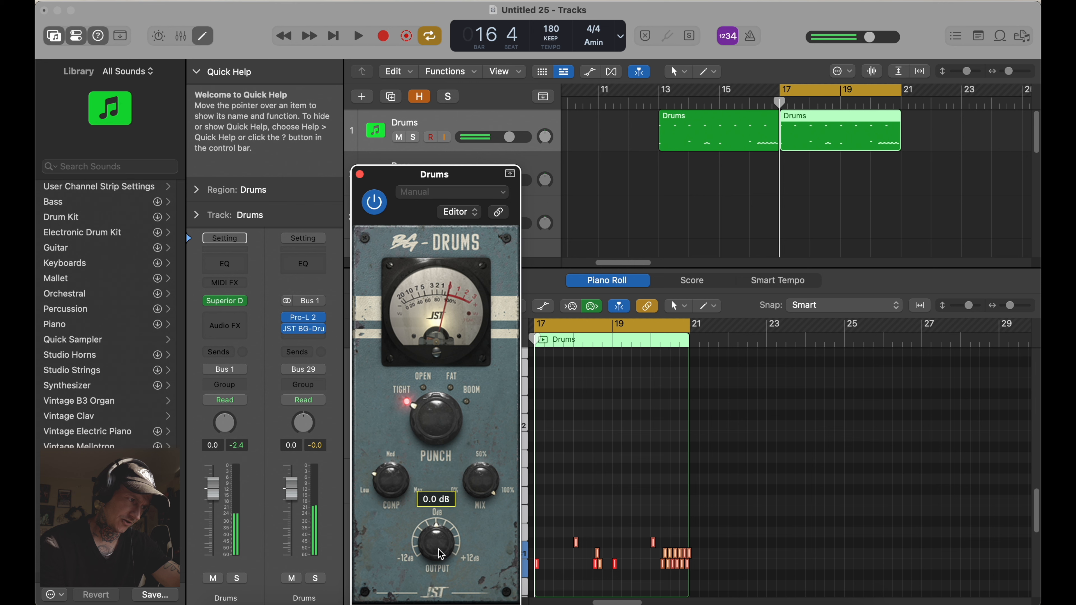
# Step: Switch the BG-Drums Punch mode to Open while the loop plays, and stop playback
pyautogui.press('space')
pyautogui.click(428, 396)
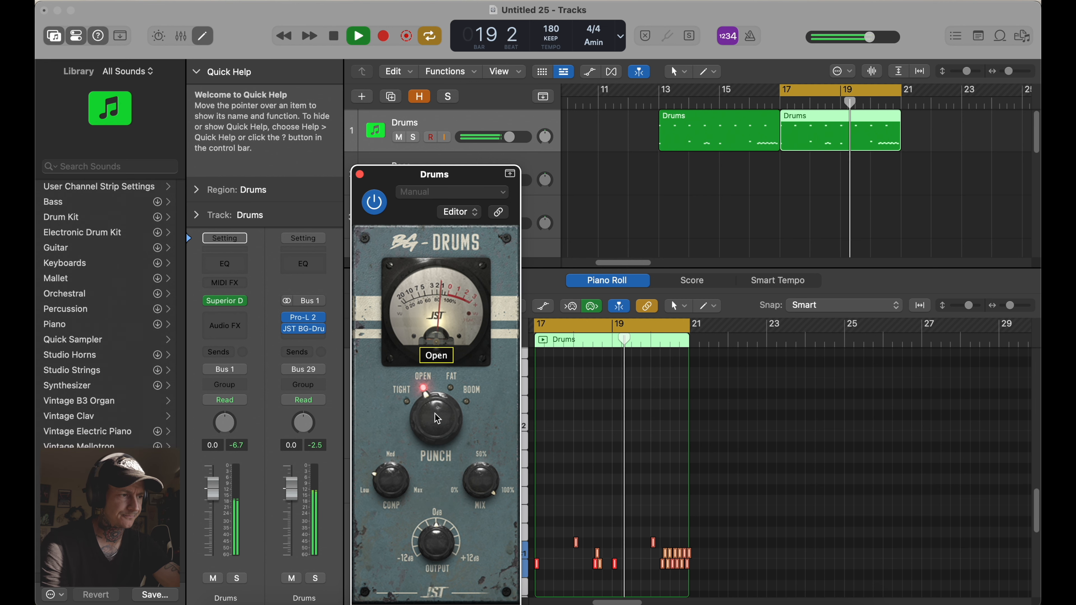
pyautogui.press('space')
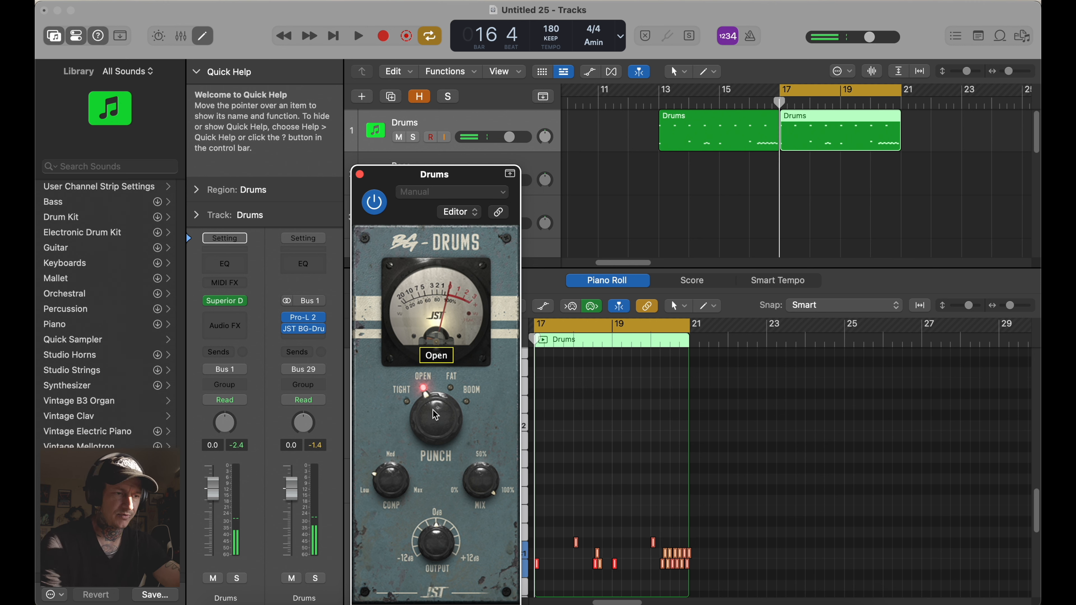
# Step: Try the Boom Punch mode while the loop plays, return it to Open, and stop playback
pyautogui.press('space')
pyautogui.moveTo(436, 415); pyautogui.dragTo(440, 377)
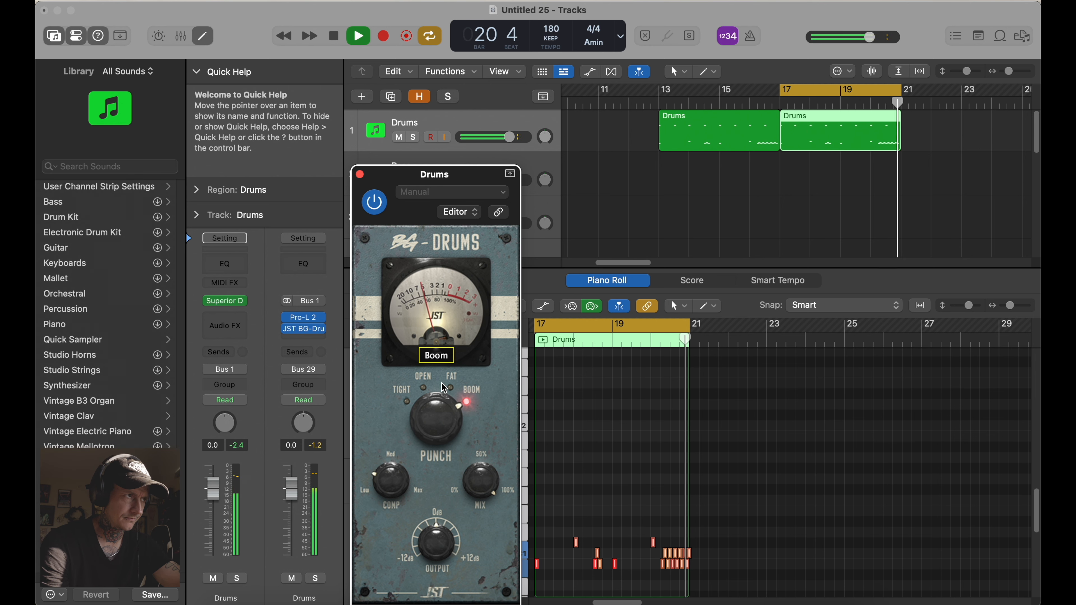
pyautogui.press('Return')
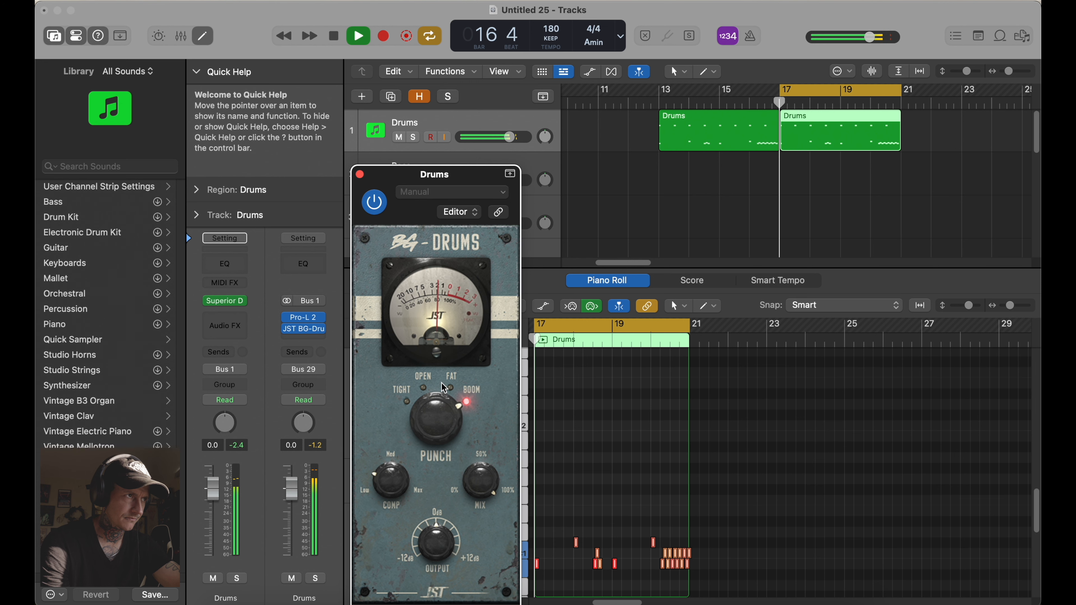
pyautogui.moveTo(440, 499); pyautogui.dragTo(435, 516)
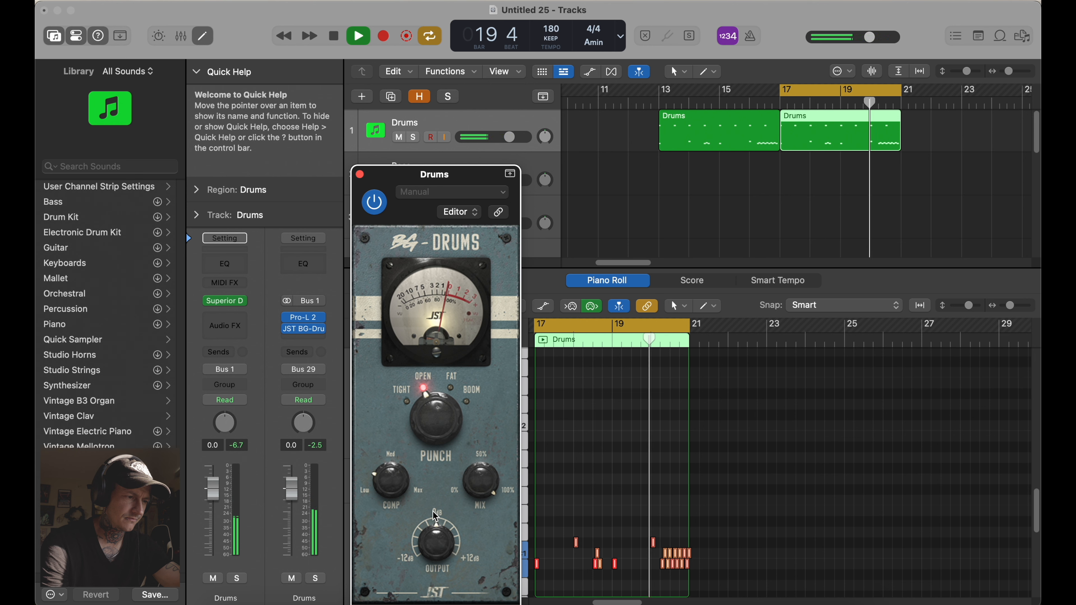
pyautogui.press('space')
# Step: Raise the BG-Drums output to about 1.0 dB during playback, and audition the loop again with the plug-in window closed
pyautogui.moveTo(441, 527)
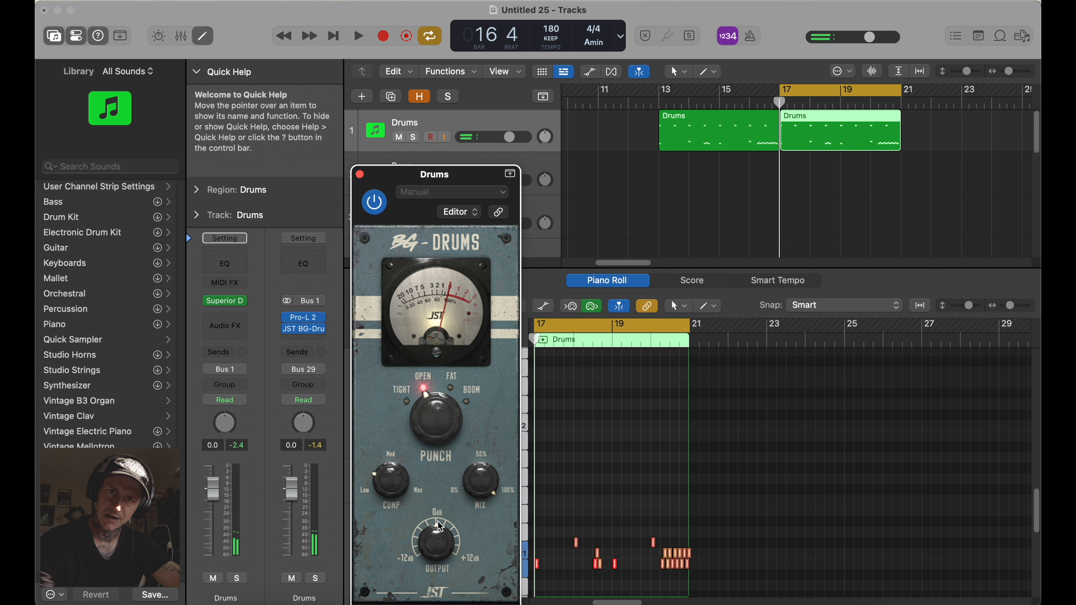
pyautogui.press('space')
pyautogui.moveTo(436, 543); pyautogui.dragTo(434, 536)
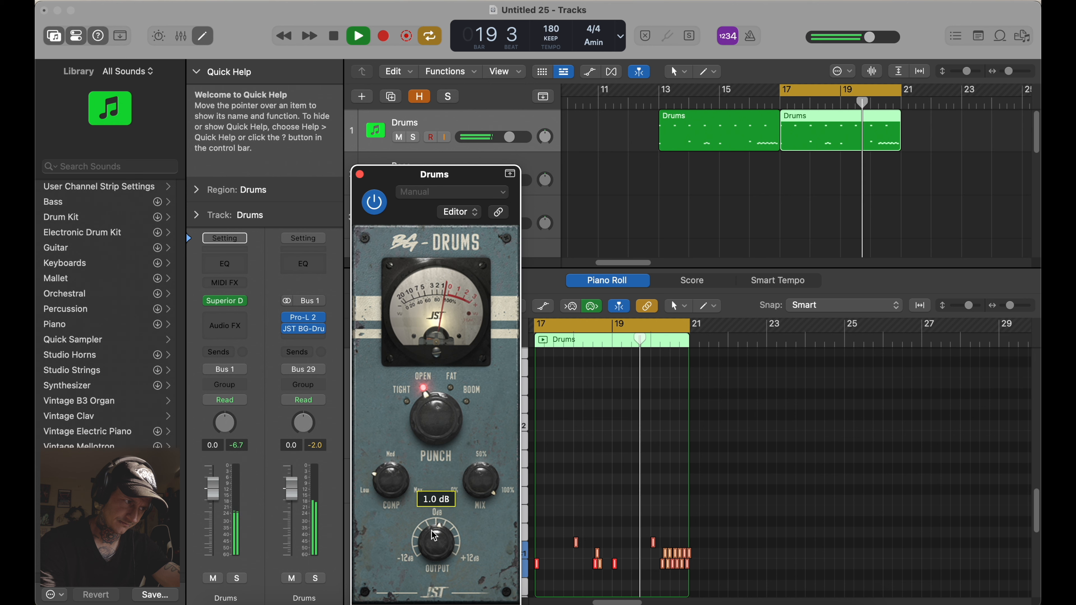
pyautogui.moveTo(435, 536)
pyautogui.mouseDown()
pyautogui.moveTo(429, 511)
pyautogui.moveTo(433, 532)
pyautogui.mouseUp()
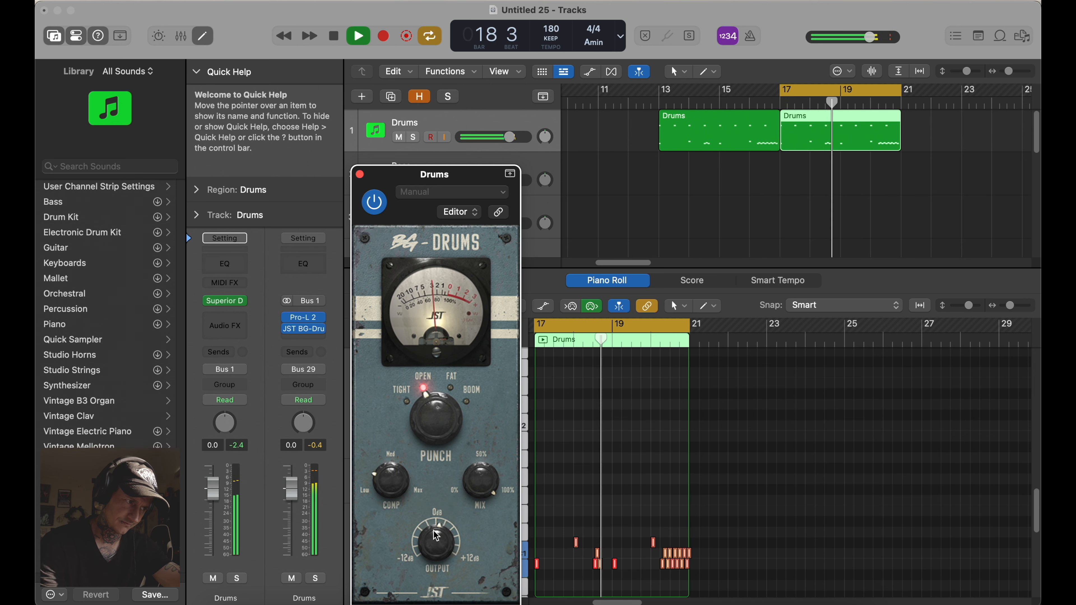
pyautogui.press('space')
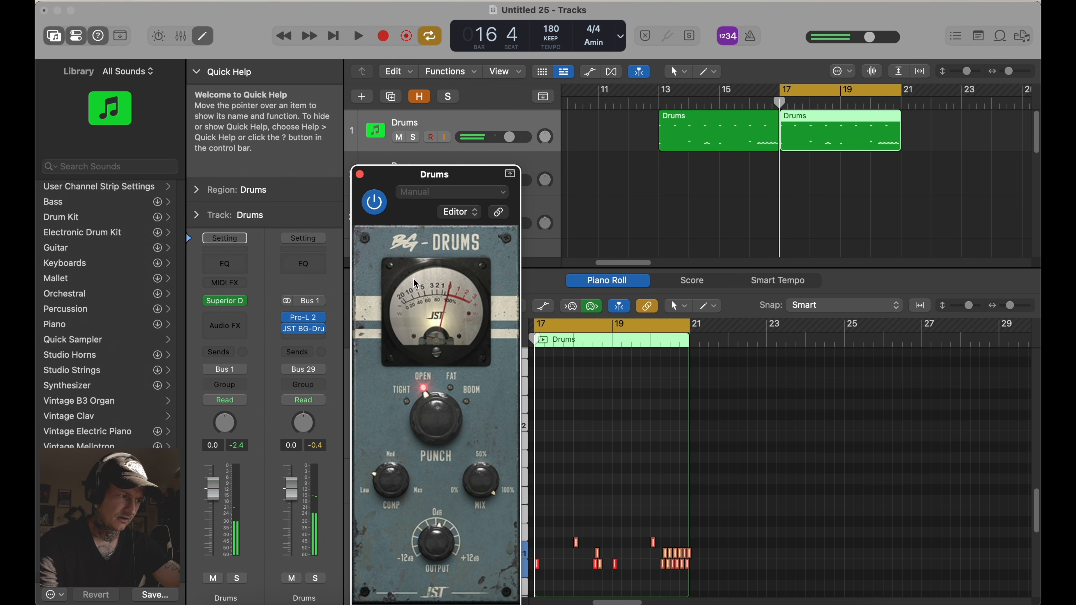
pyautogui.click(360, 175)
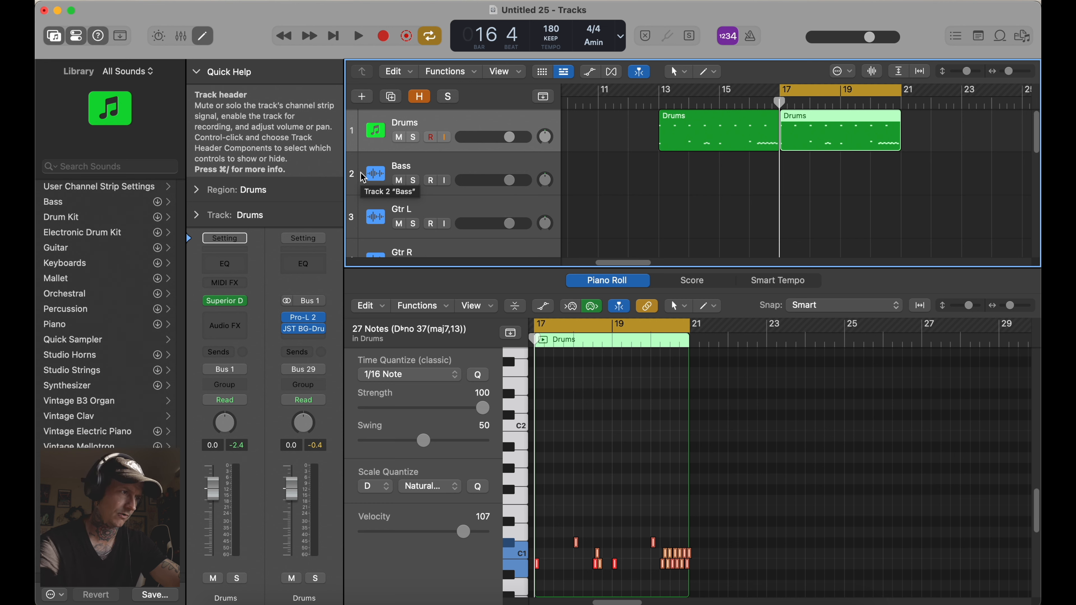
pyautogui.press('space')
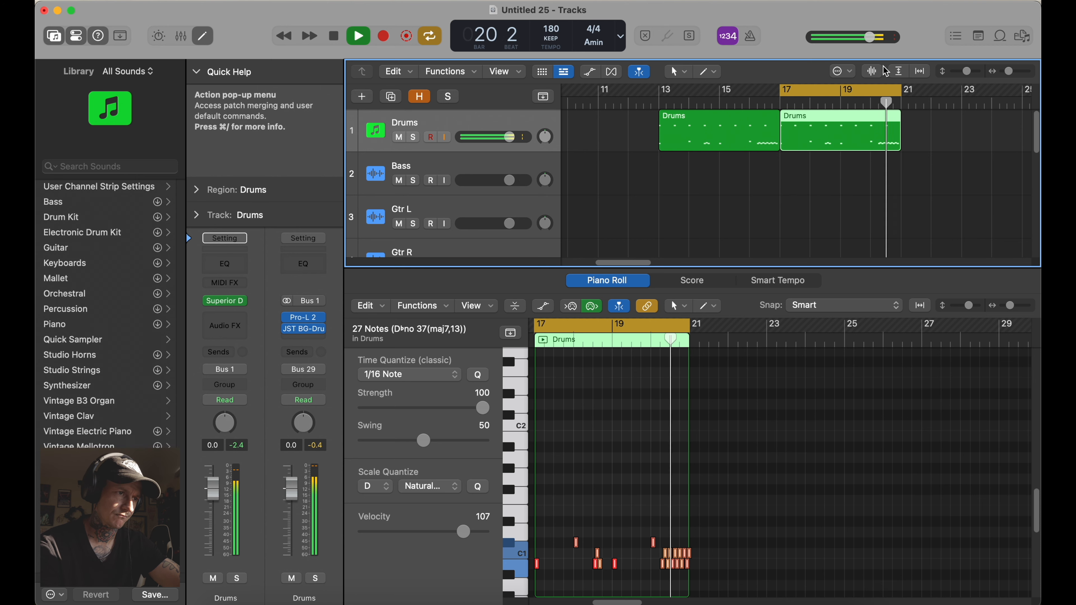
pyautogui.press('space')
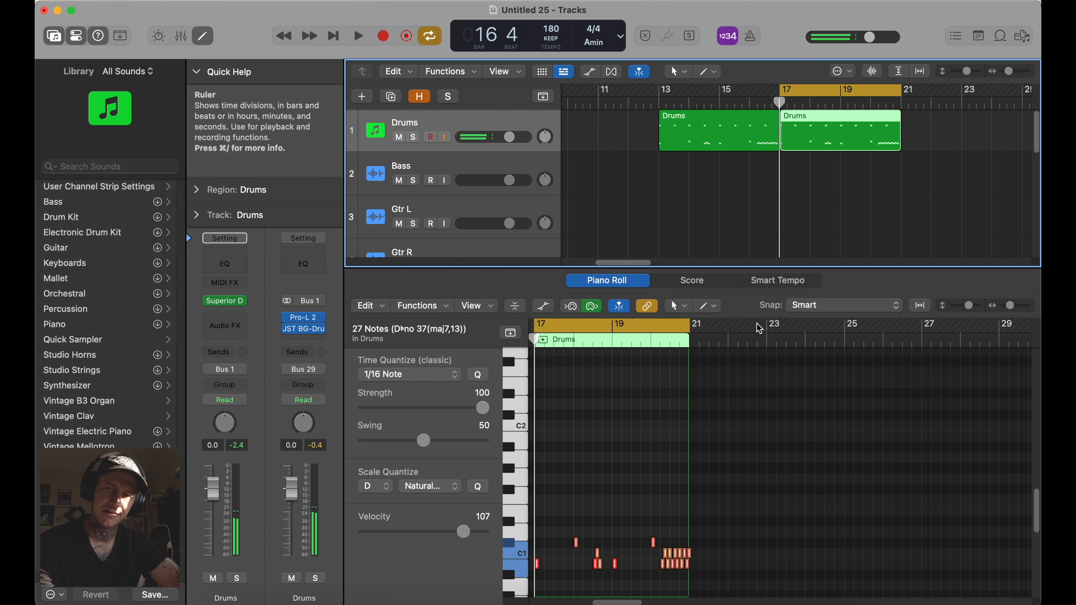
pyautogui.press('super+2')
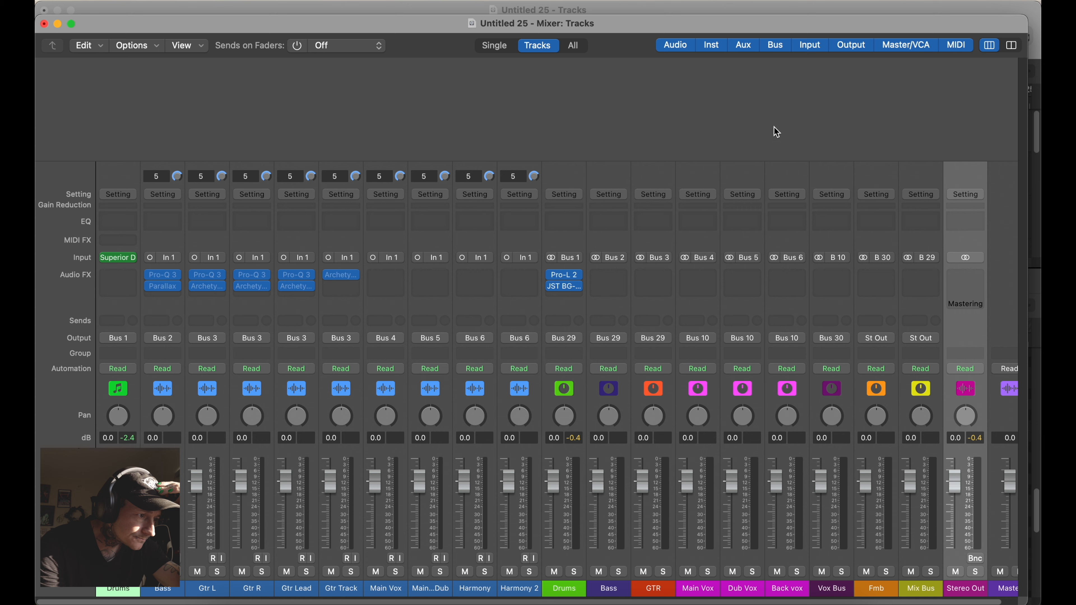
pyautogui.moveTo(598, 24); pyautogui.dragTo(637, 440)
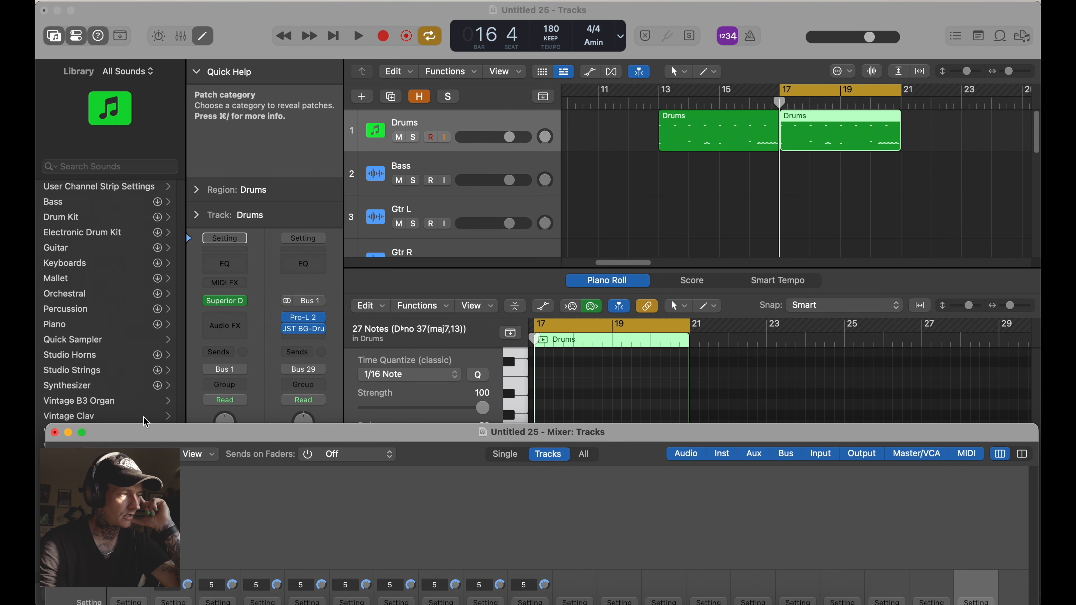
pyautogui.click(55, 433)
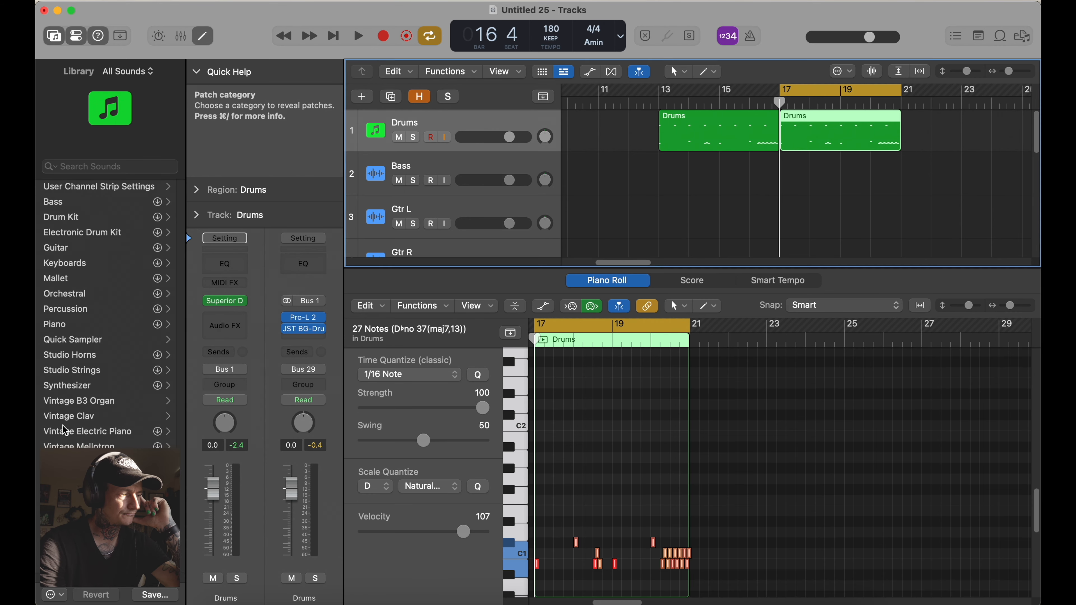
# Step: Open Superior Drummer 3 on the Drums track, examine the output routing of its mixer channels and buses, and close it
pyautogui.click(226, 301)
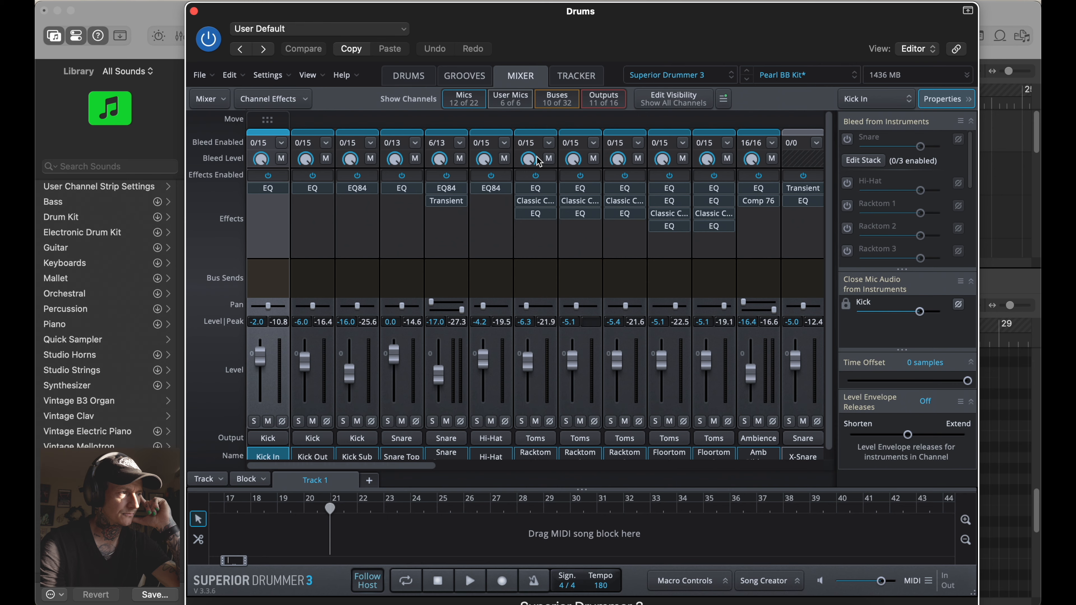
pyautogui.hscroll(15, 475, 323)
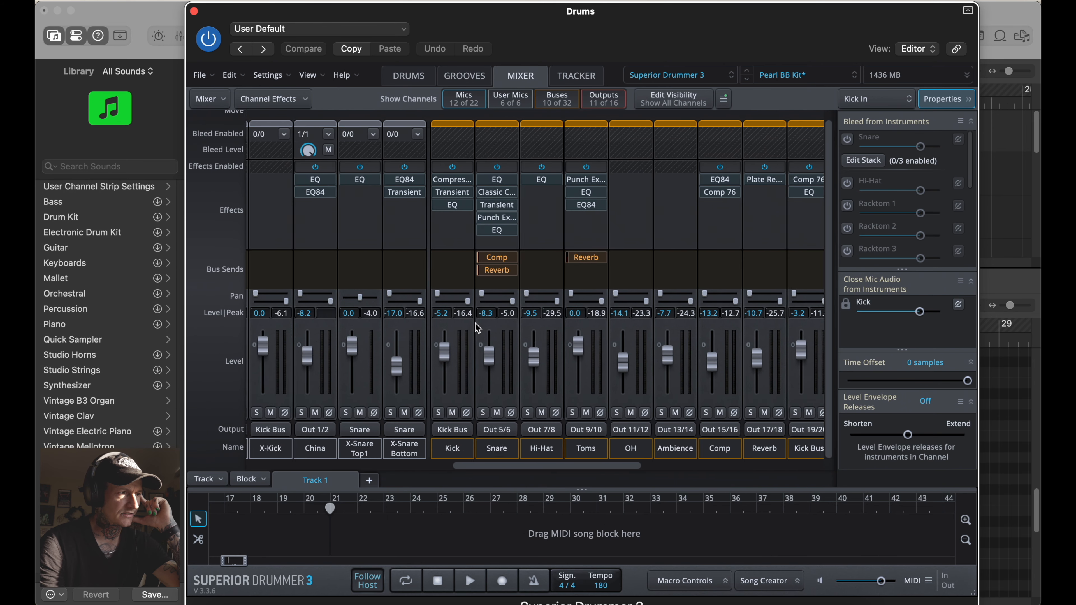
pyautogui.hscroll(5, 475, 323)
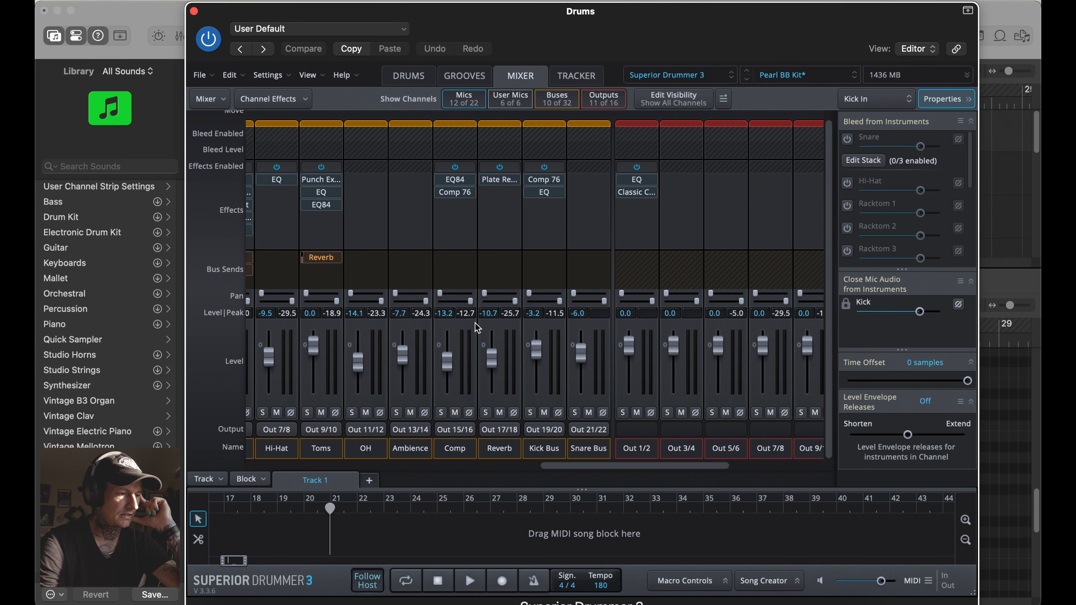
pyautogui.hscroll(-7, 475, 323)
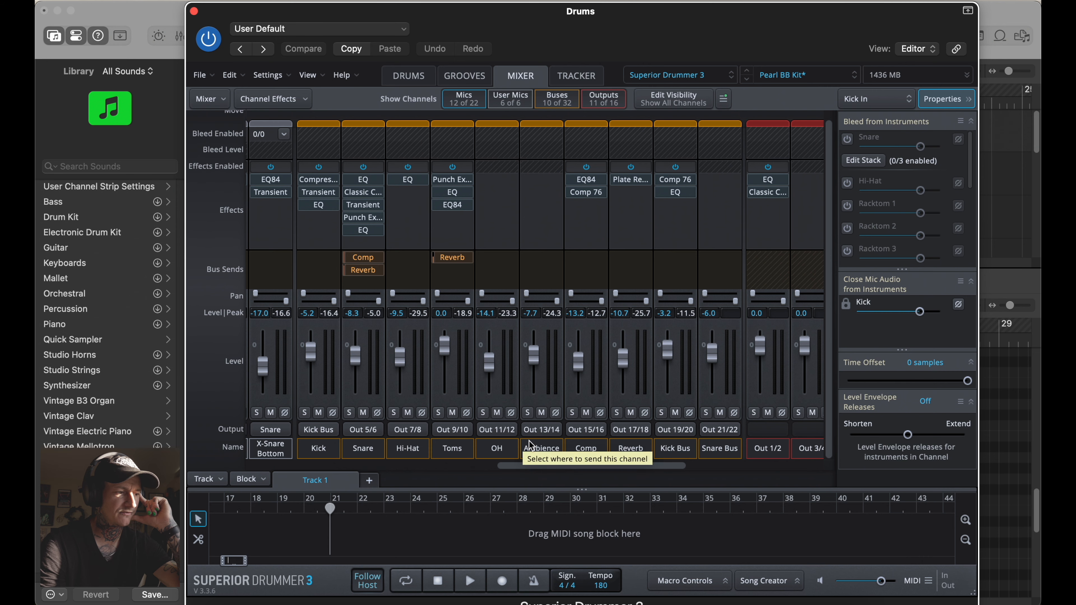
pyautogui.click(195, 11)
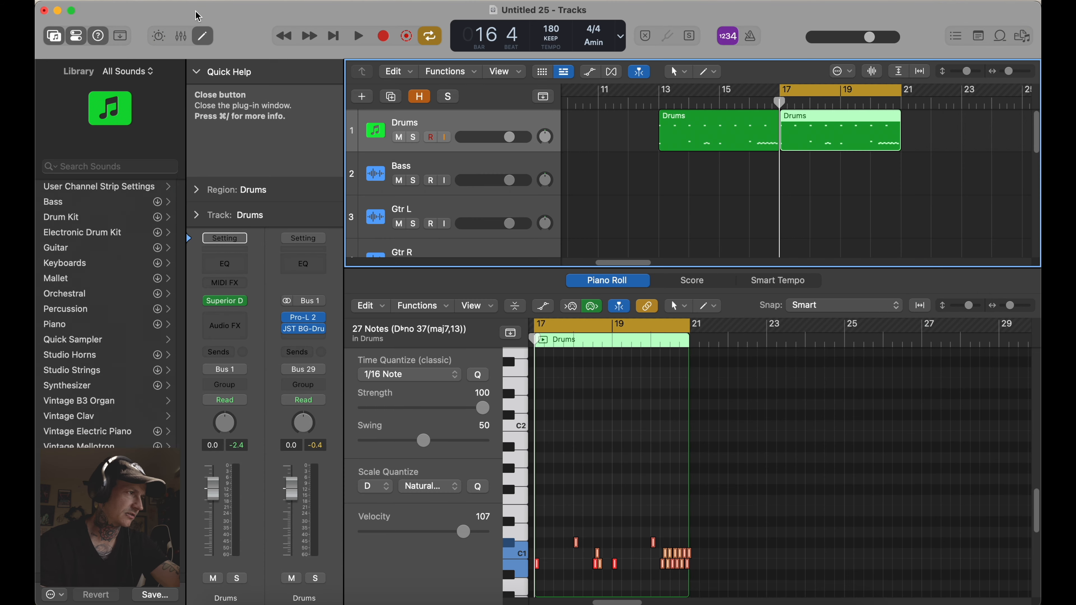
# Step: Open the mixer and add five aux channels for Superior Drummer outputs 3-4 through 11-12
pyautogui.press('x')
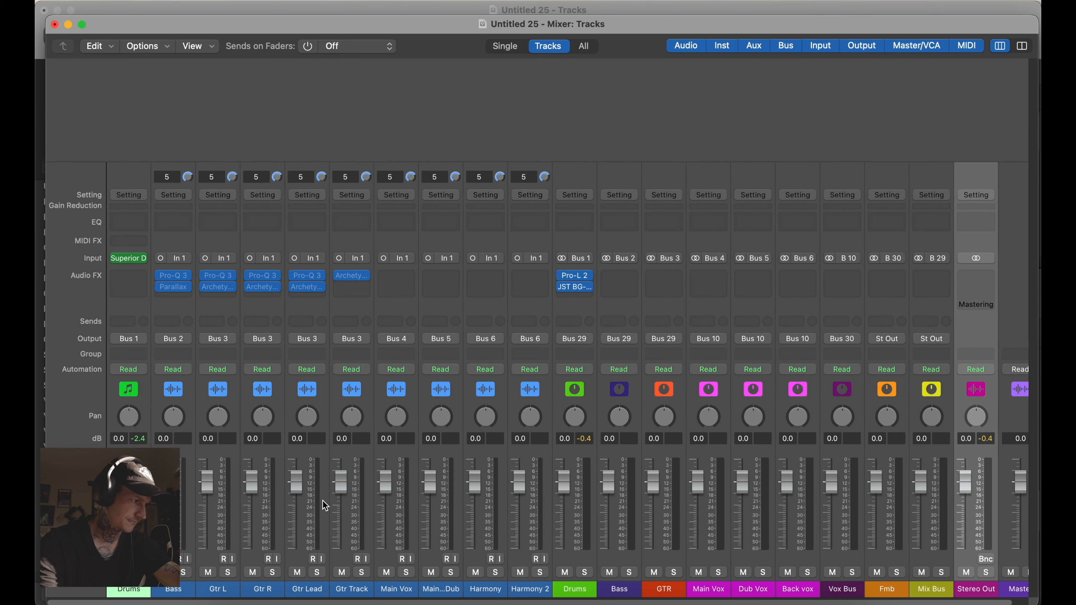
pyautogui.click(143, 560)
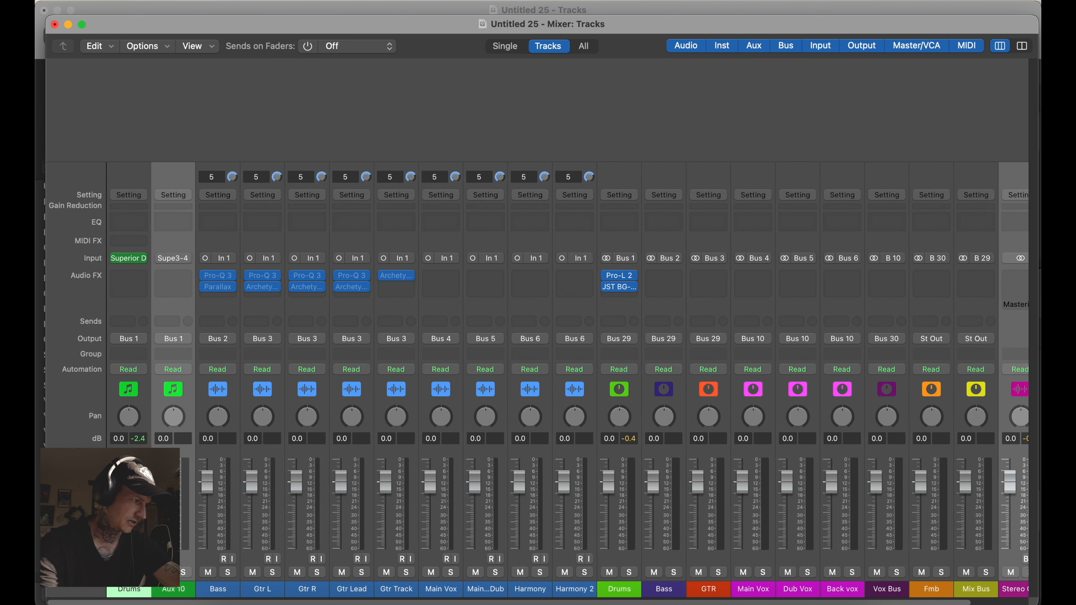
pyautogui.click(143, 560)
pyautogui.click(142, 559)
pyautogui.click(142, 559)
pyautogui.click(143, 559)
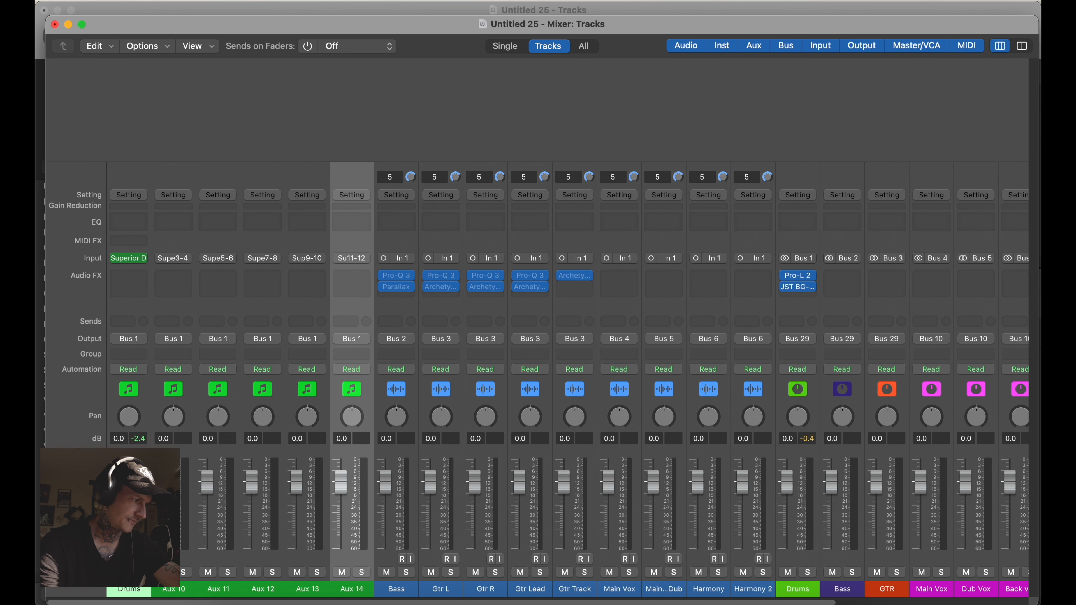
# Step: Undo the creation of the Superior Drummer aux channels in the mixer
pyautogui.press('super+z')
pyautogui.press('super+z')
pyautogui.press('super+z')
pyautogui.press('super+z')
pyautogui.press('super+z')
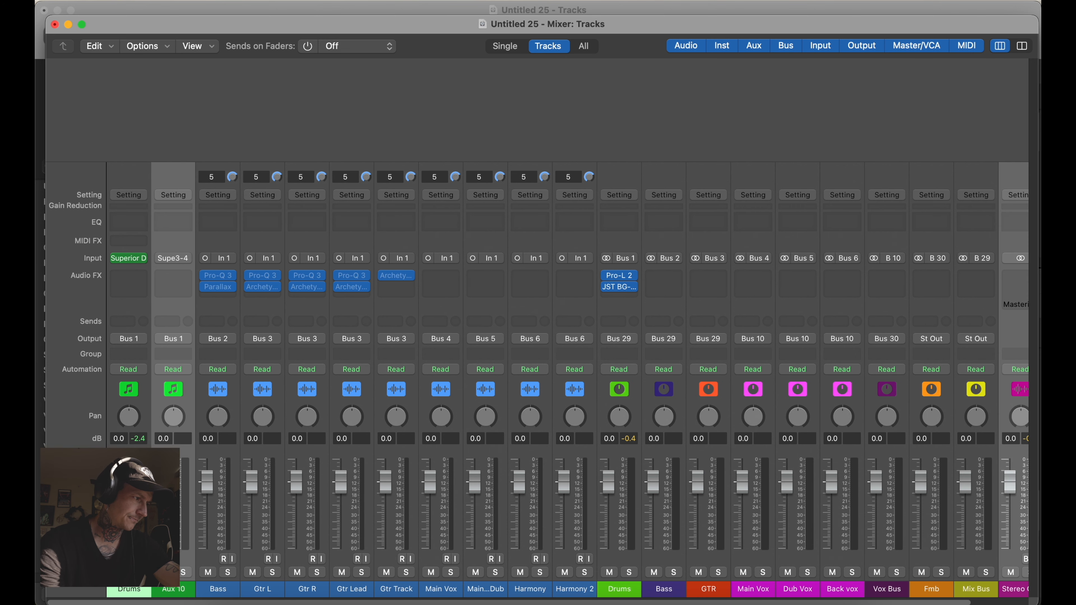